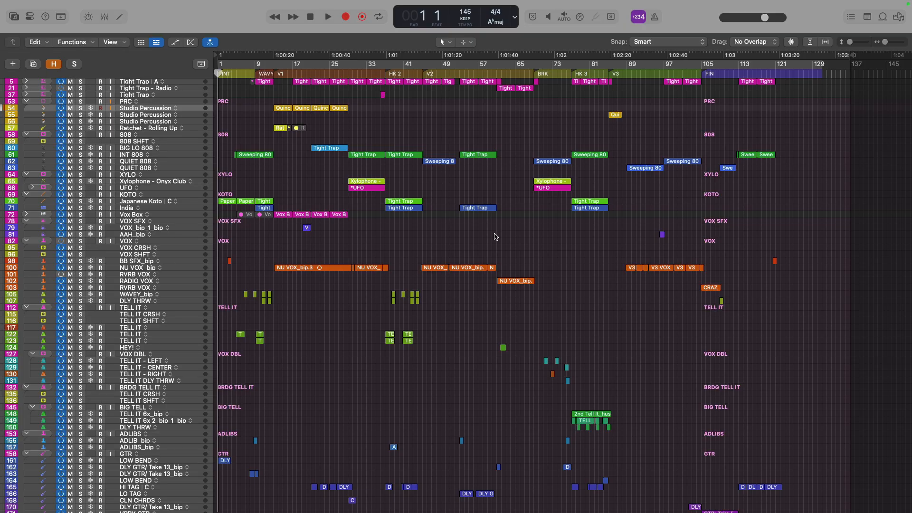
Zoom in on the guitar tracks and select the second DLY GTR/ Take 13_bip track to inspect its region
left_click_drag(288, 479, 212, 427)
scroll(382, 320, "down", 3)
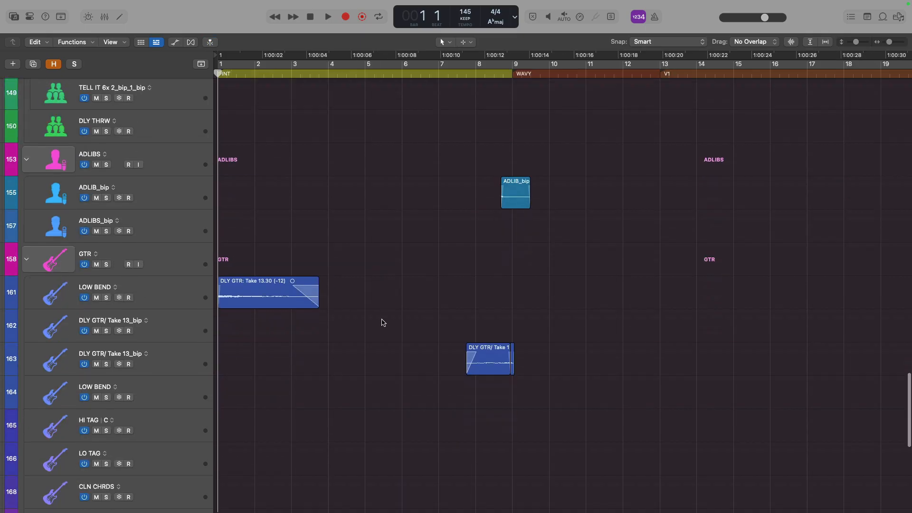
left_click(183, 356)
left_click_drag(448, 328, 572, 380)
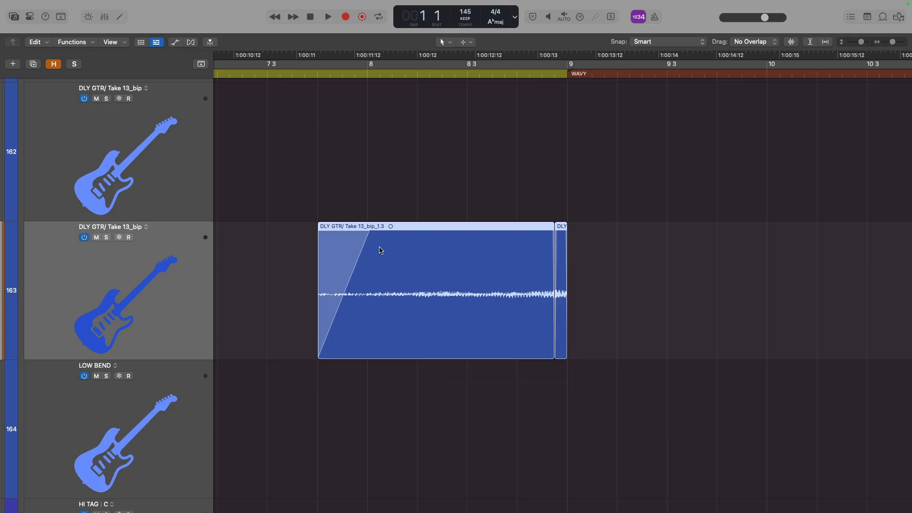
left_click(378, 216, "ctrl+alt")
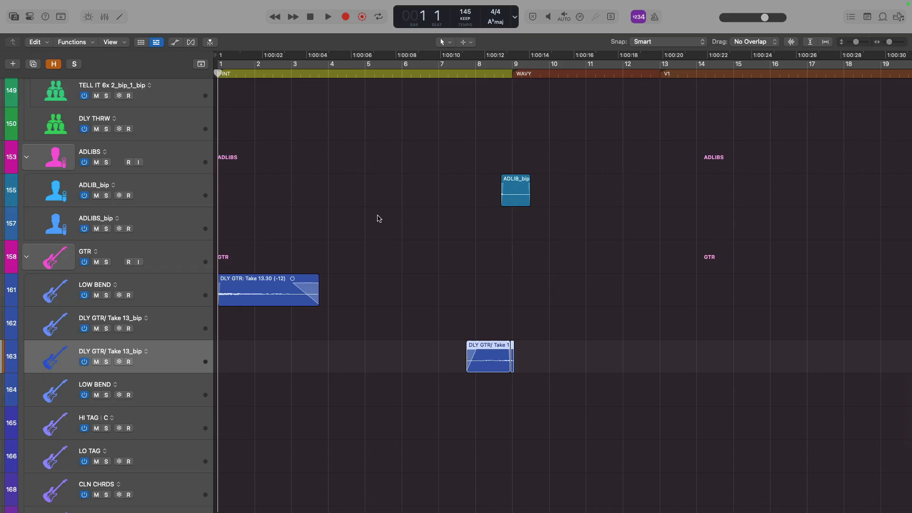
Play back the arrangement from around bar 7 to audition the guitar region
key("space")
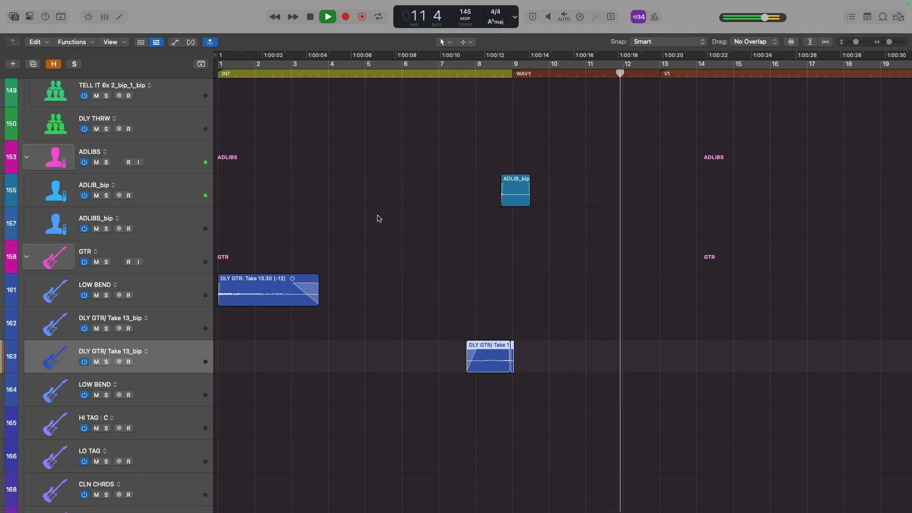
key("space")
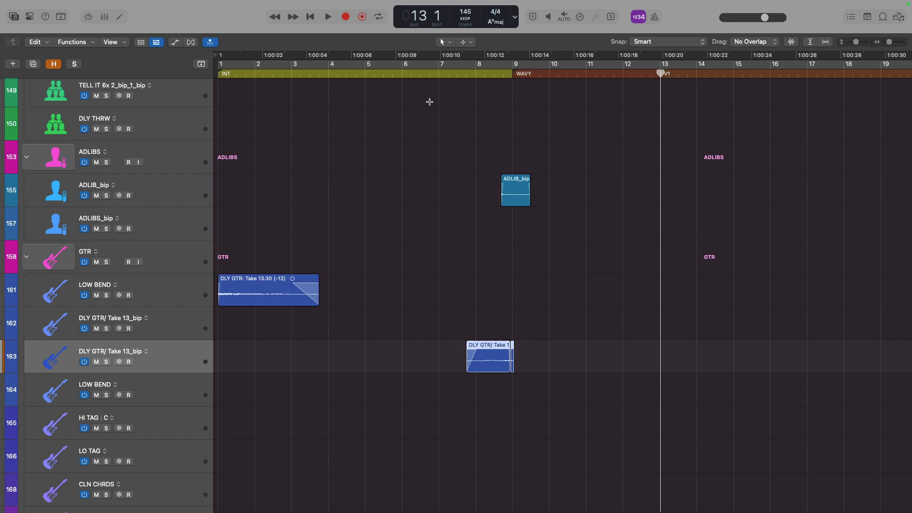
left_click(439, 75)
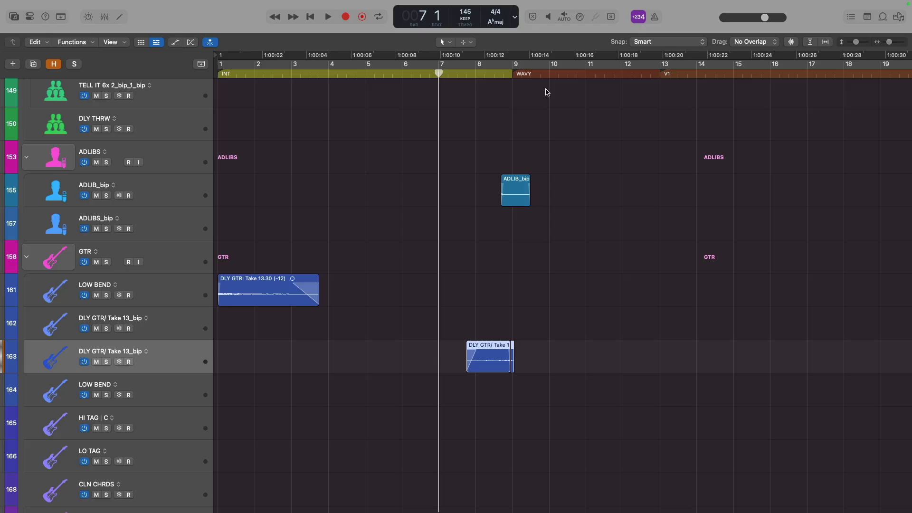
key("space")
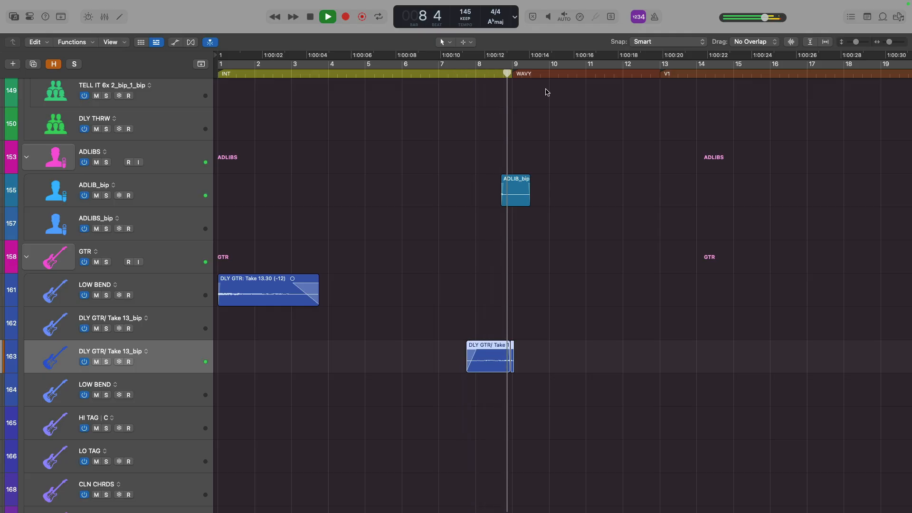
key("space")
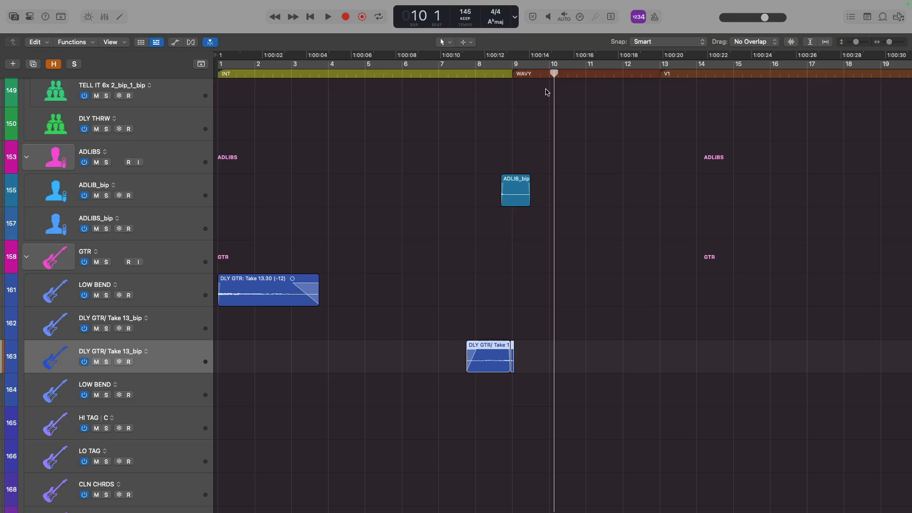
Solo the second DLY GTR/ Take 13_bip track and play it back from just before bar 8
key("s")
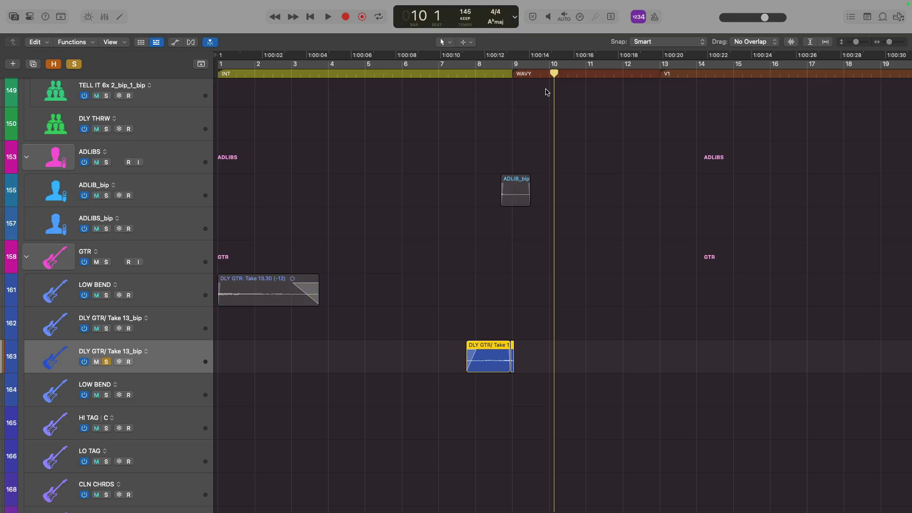
left_click(455, 75)
left_click_drag(392, 267, 585, 428)
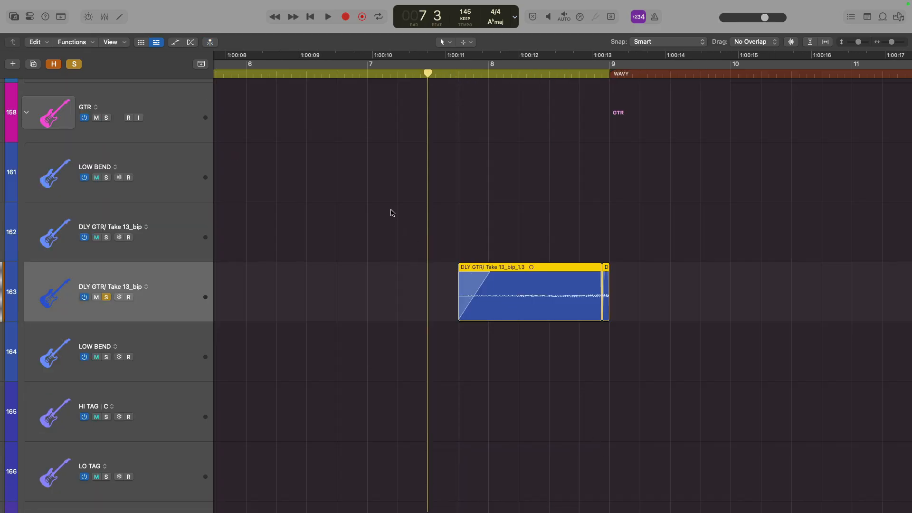
key("space")
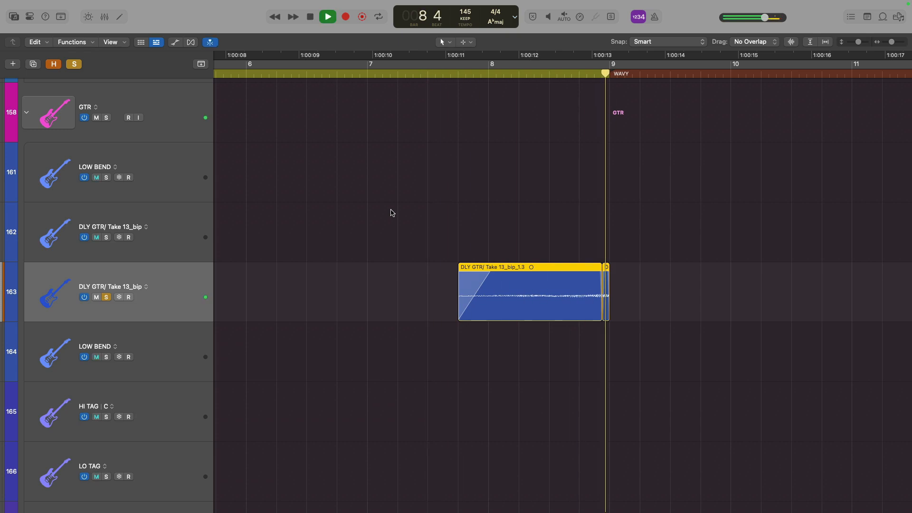
key("space")
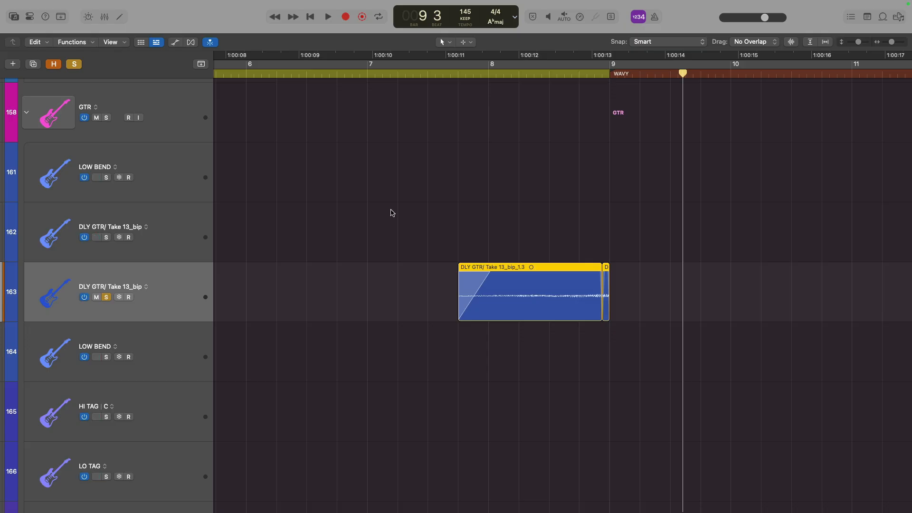
Open the track's Step FX and Tremolo plug-in windows from the inspector and arrange them side by side
key("i")
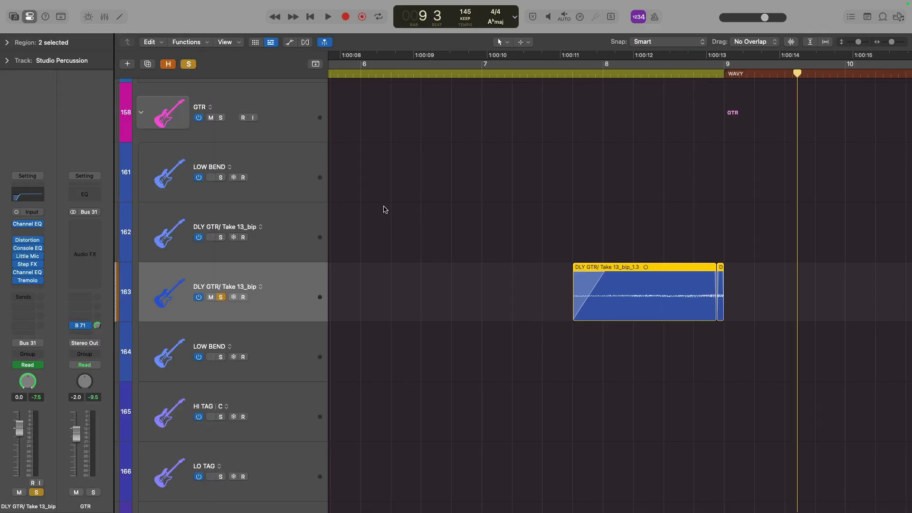
mouse_move(32, 264)
left_click(29, 265)
left_click(28, 281)
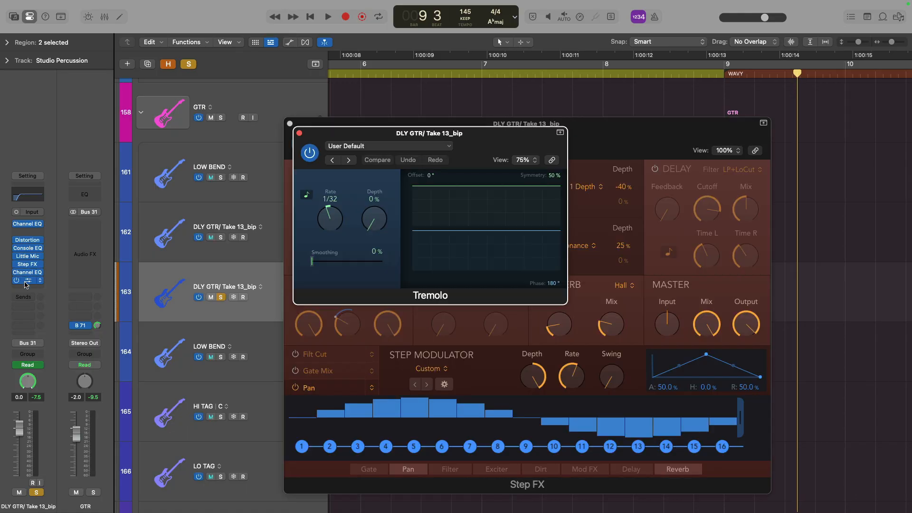
left_click_drag(521, 146, 321, 238)
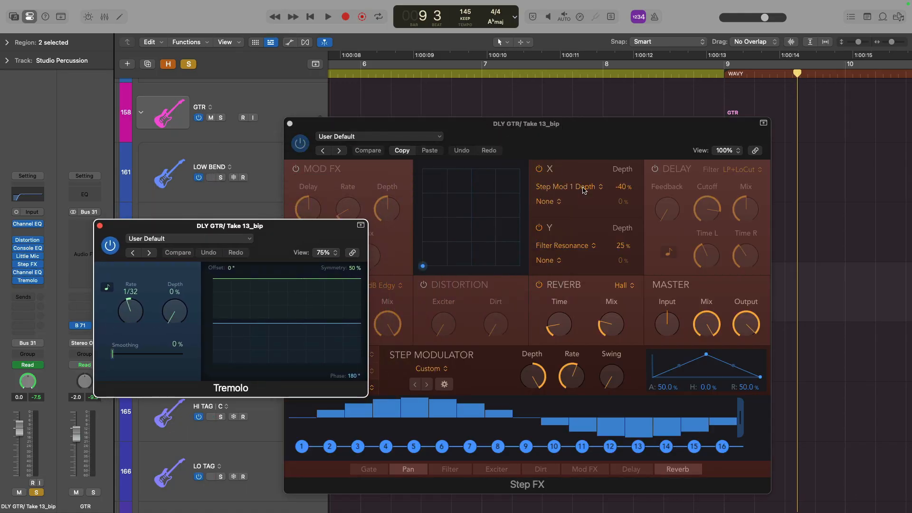
left_click_drag(647, 145, 735, 124)
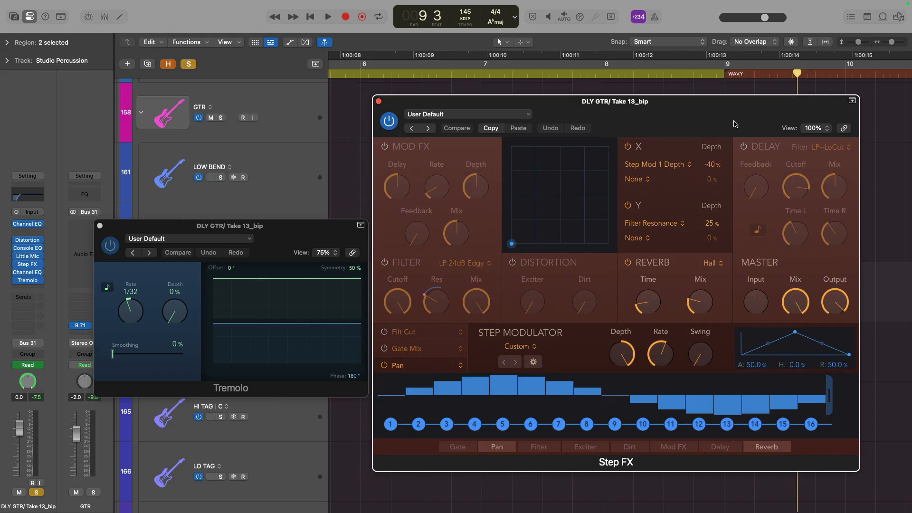
Bypass the Step FX and Tremolo plug-ins and play back the section with the plug-in windows hidden
left_click(387, 119)
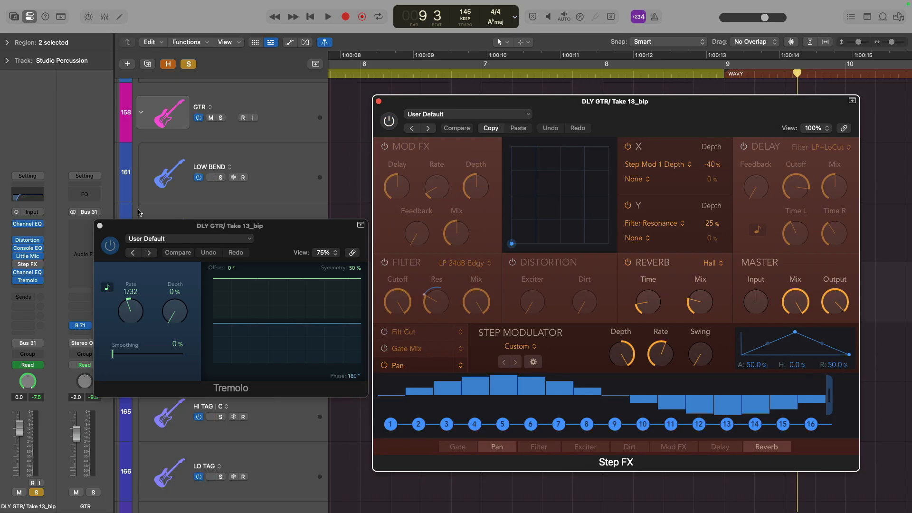
left_click(110, 245)
key("v")
key("space")
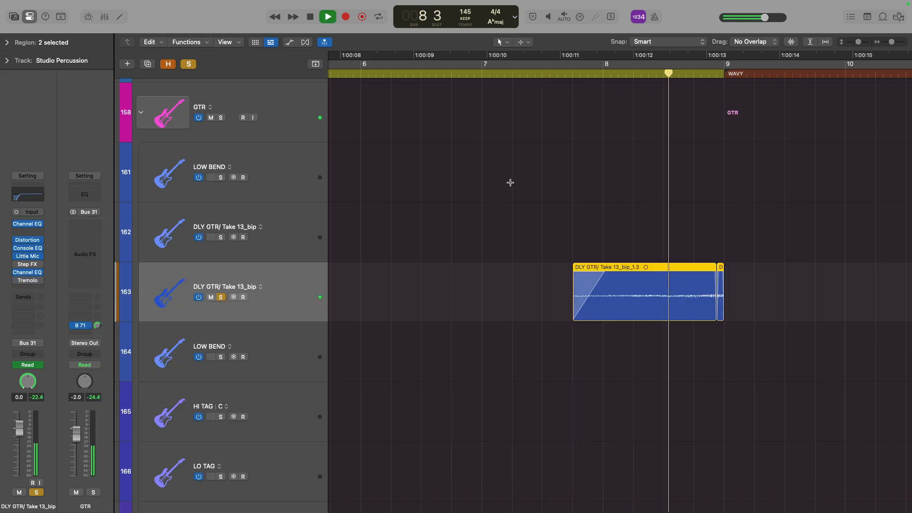
key("space")
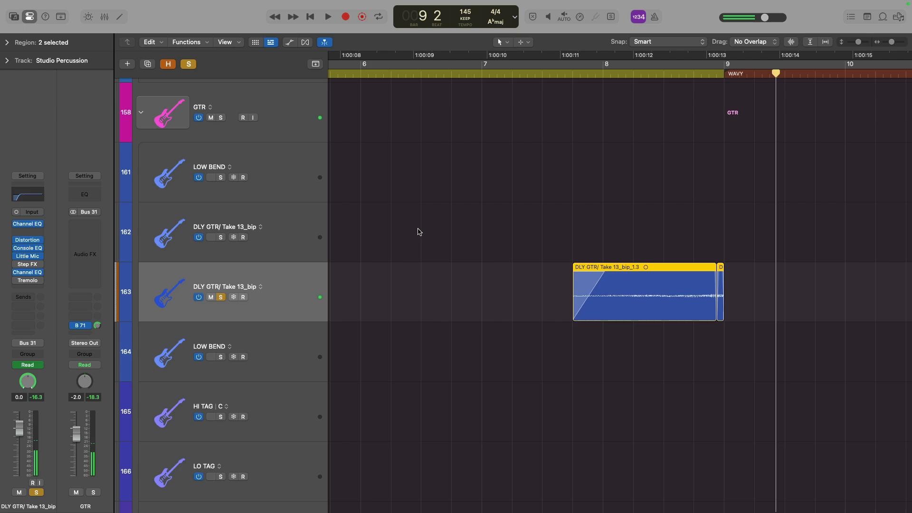
Unsolo the DLY GTR track and play back the full mix around bar 9
left_click(220, 297)
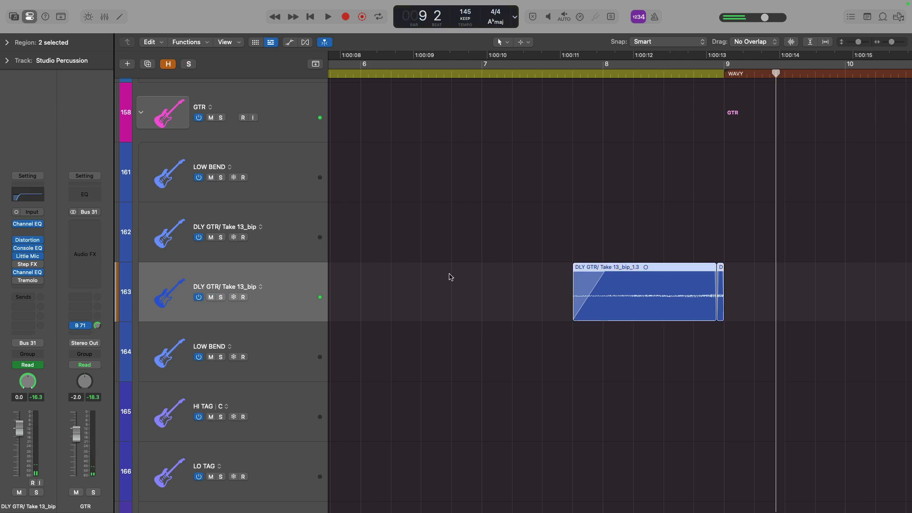
key("space")
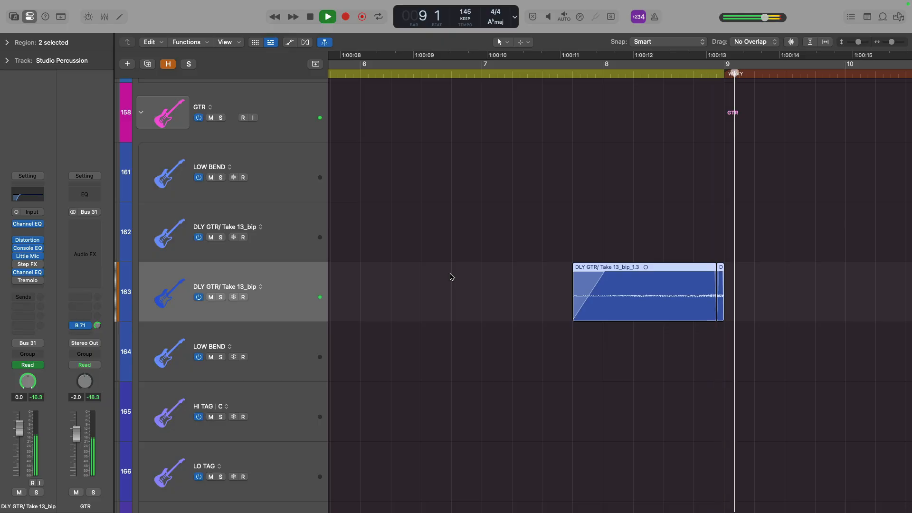
key("space")
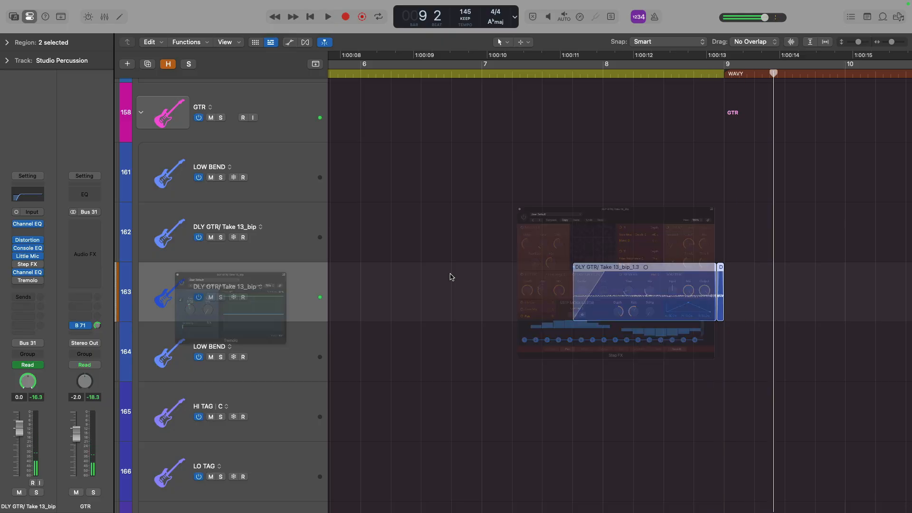
Show the plug-in windows, re-enable Step FX and Tremolo, and play back the section
key("v")
left_click(391, 123)
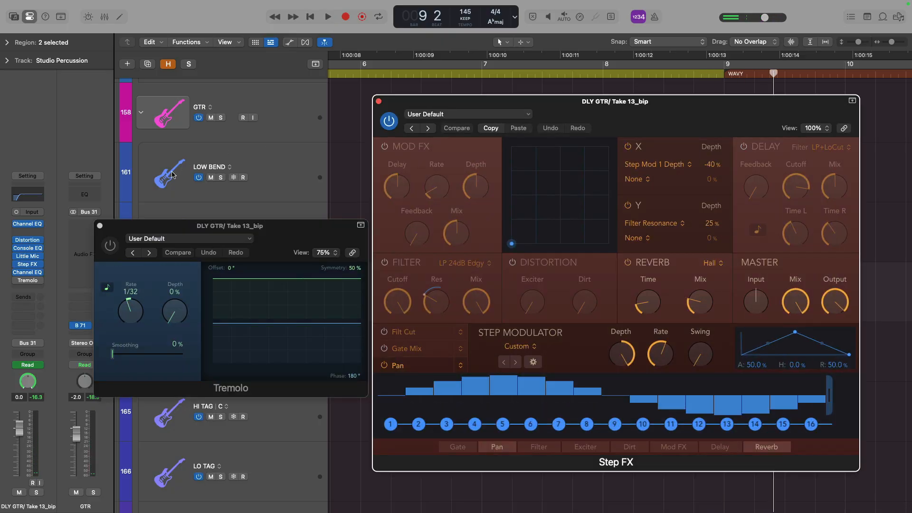
left_click(113, 243)
key("space")
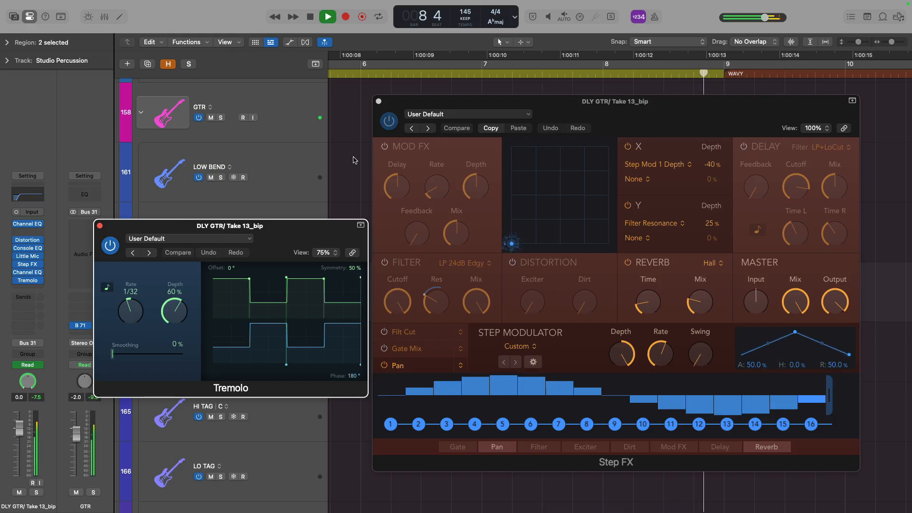
key("space")
Solo the DLY GTR track again and bypass the Tremolo plug-in
key("v")
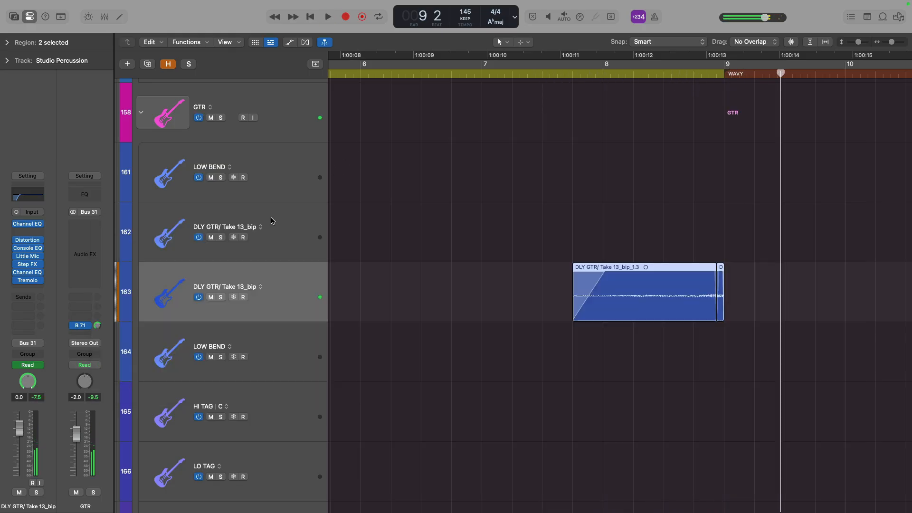
key("s")
key("v")
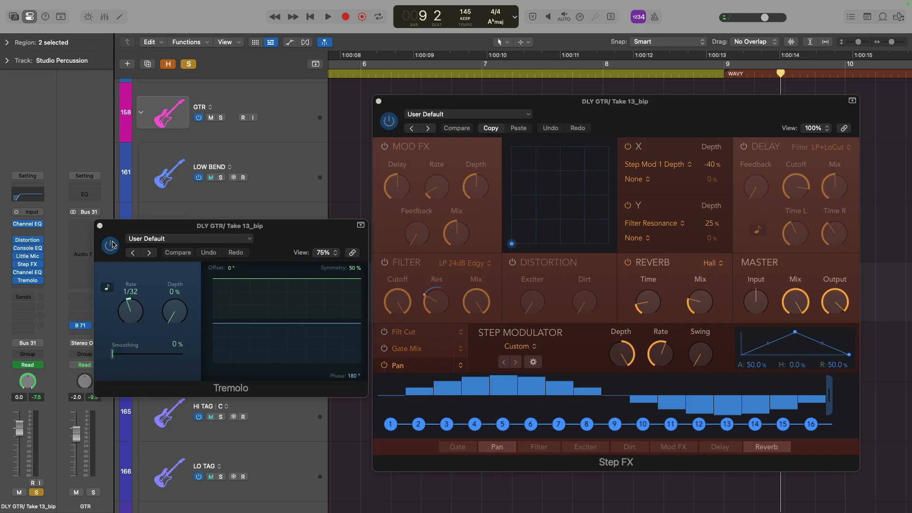
left_click(113, 244)
Reposition the Step FX window, review the Step Modulator's Pan target options, and play back the section
left_click_drag(578, 109, 560, 99)
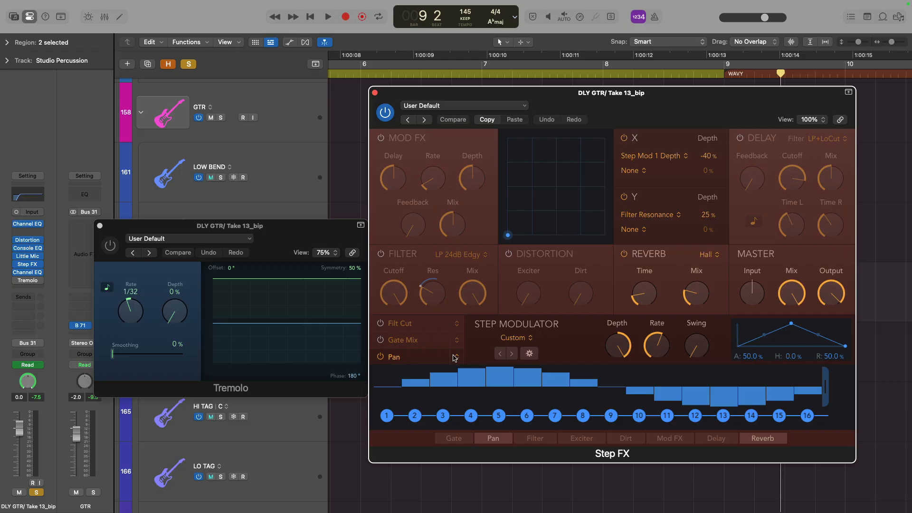
left_click(456, 357)
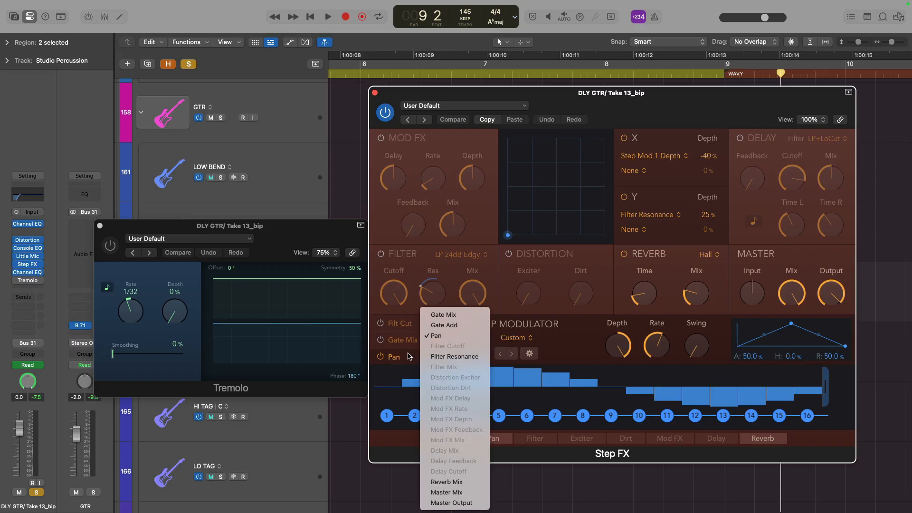
left_click(409, 356)
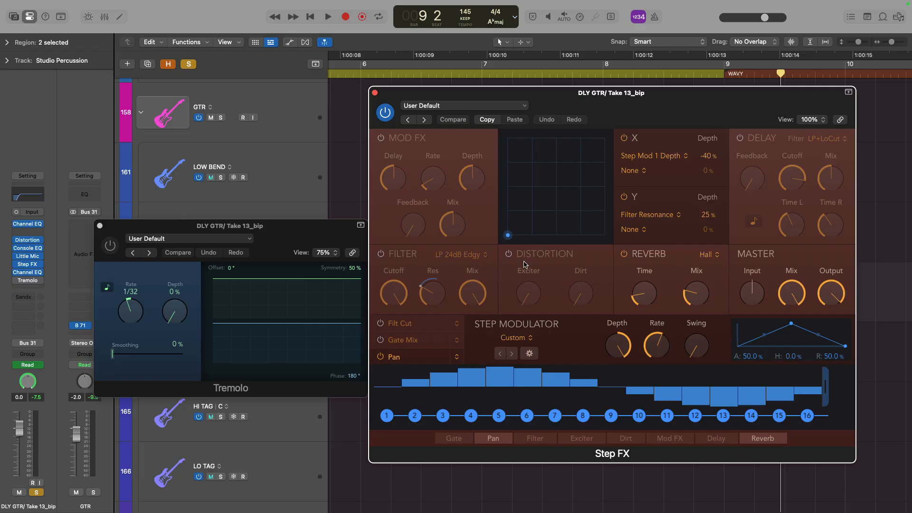
mouse_move(694, 292)
key("space")
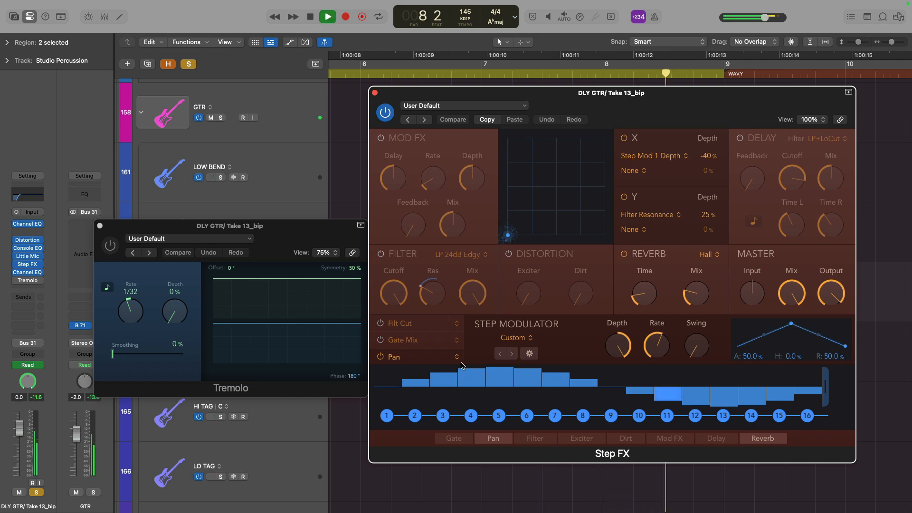
key("space")
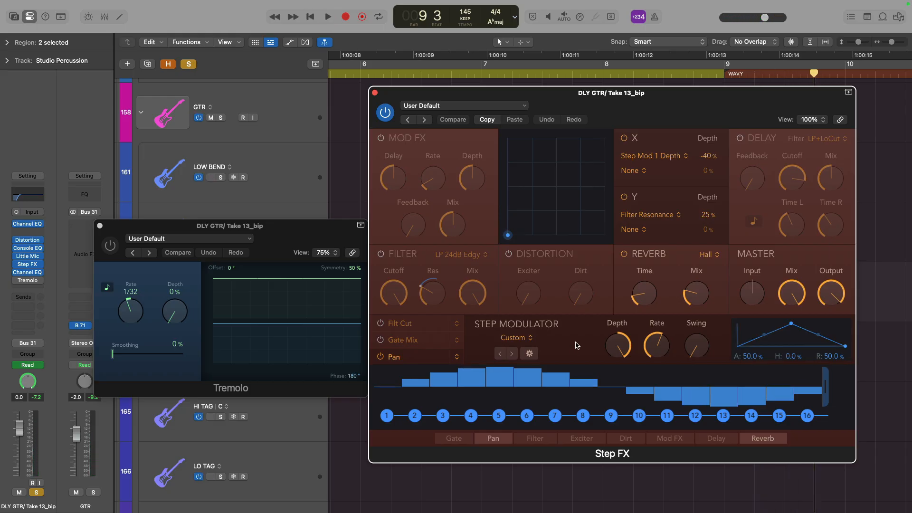
Check the Step FX plug-in's Stereo and Dual Mono format options in its slot menu
left_click(42, 264)
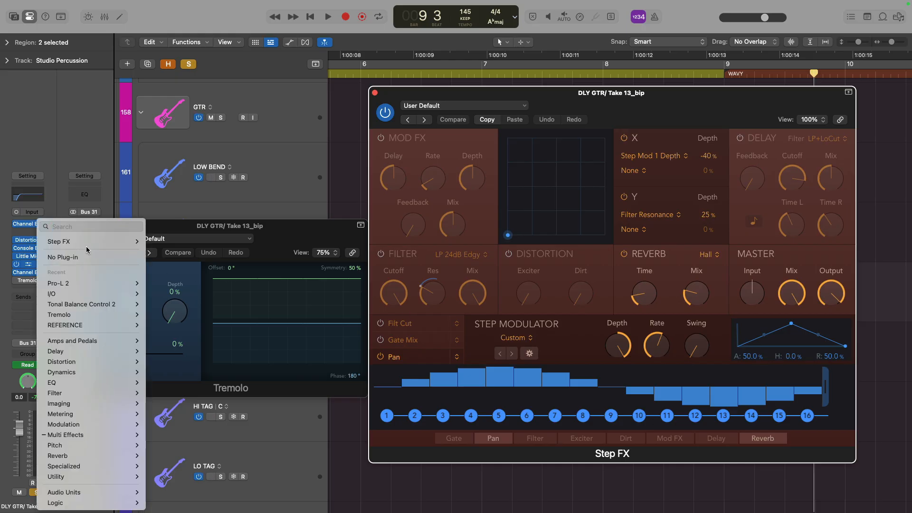
mouse_move(93, 242)
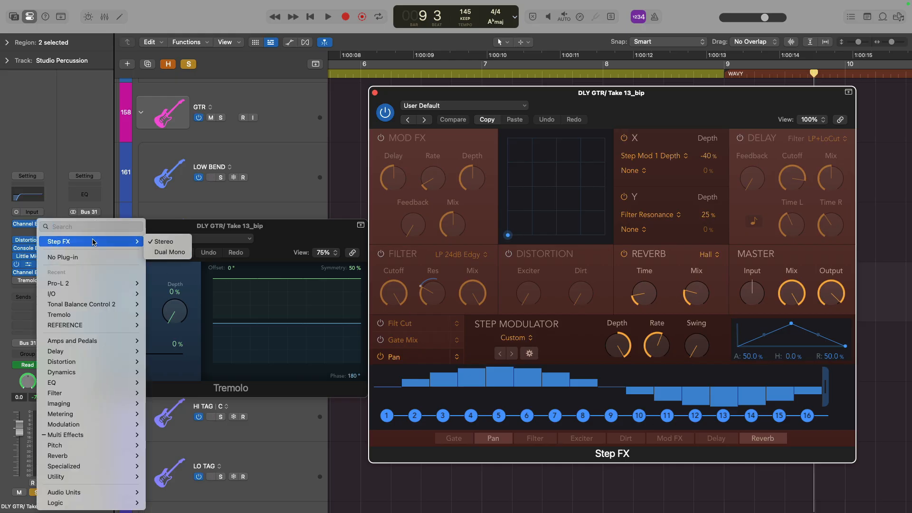
left_click(105, 158)
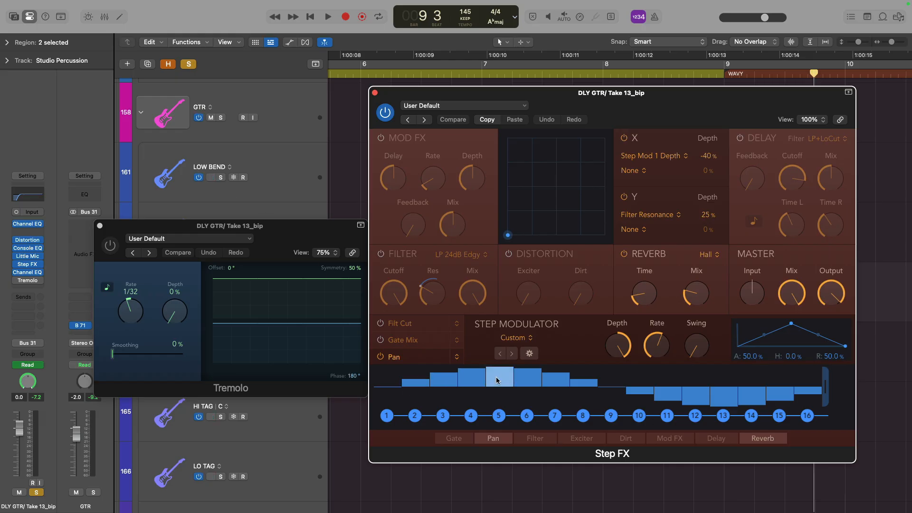
Review the Step Modulator's target options for the Pan lane
left_click(433, 340)
left_click(430, 357)
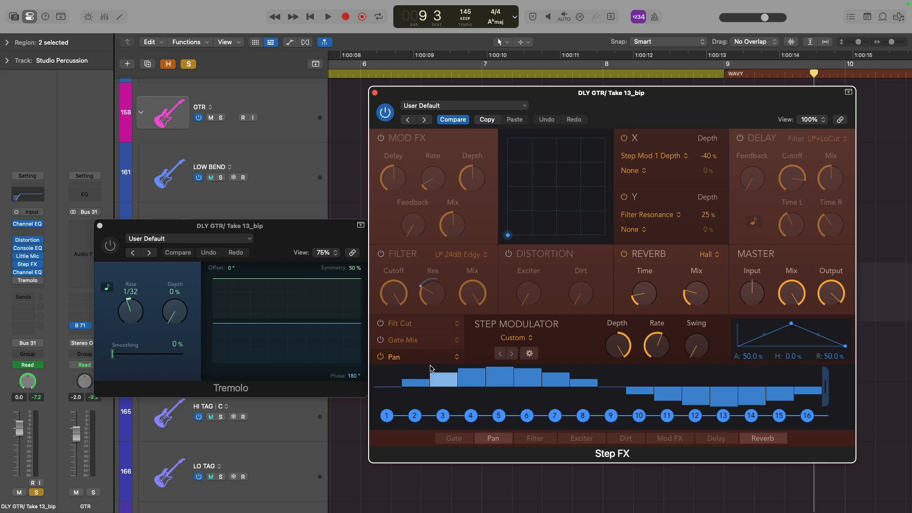
left_click(457, 357)
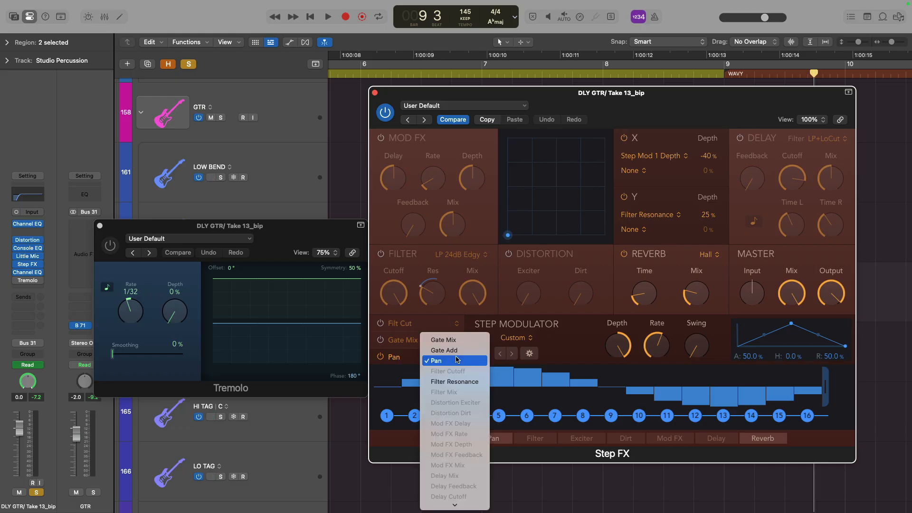
left_click(487, 320)
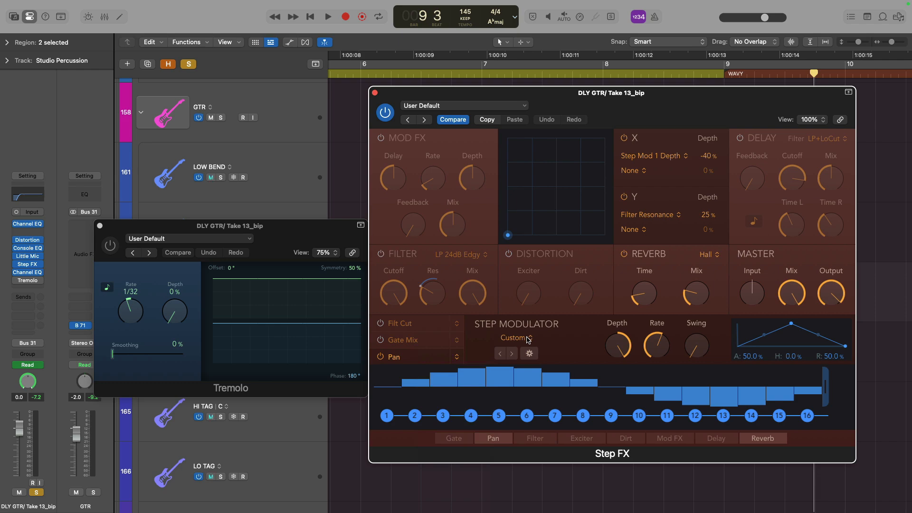
Try the Sine, Triangle and Ramp Up LFO patterns in the Step FX Step Modulator
left_click(529, 338)
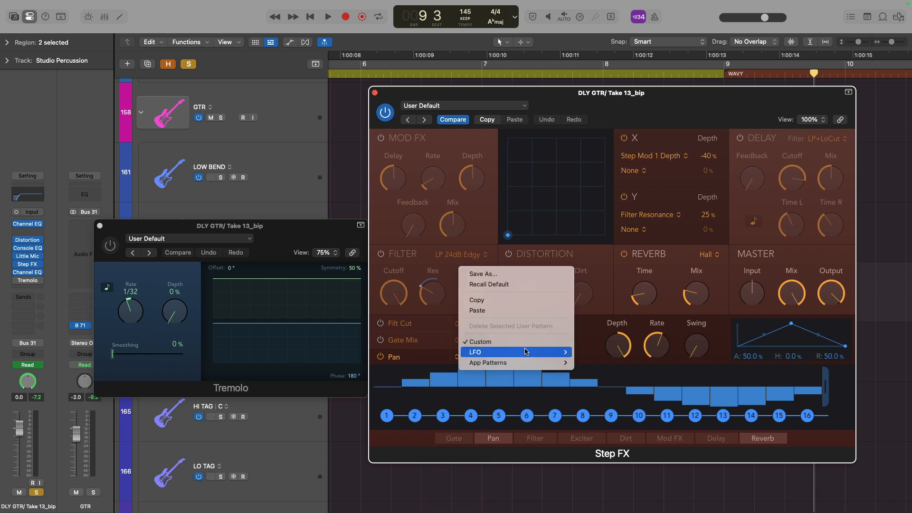
mouse_move(525, 354)
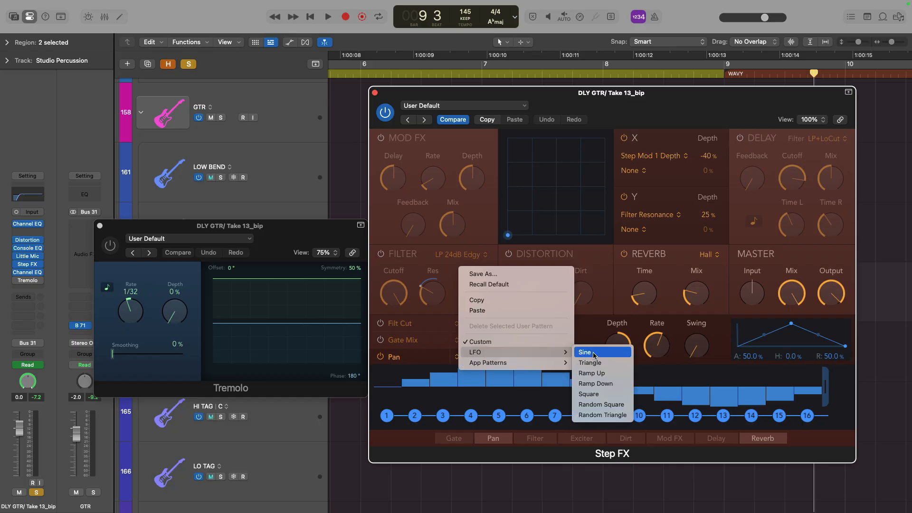
left_click(605, 353)
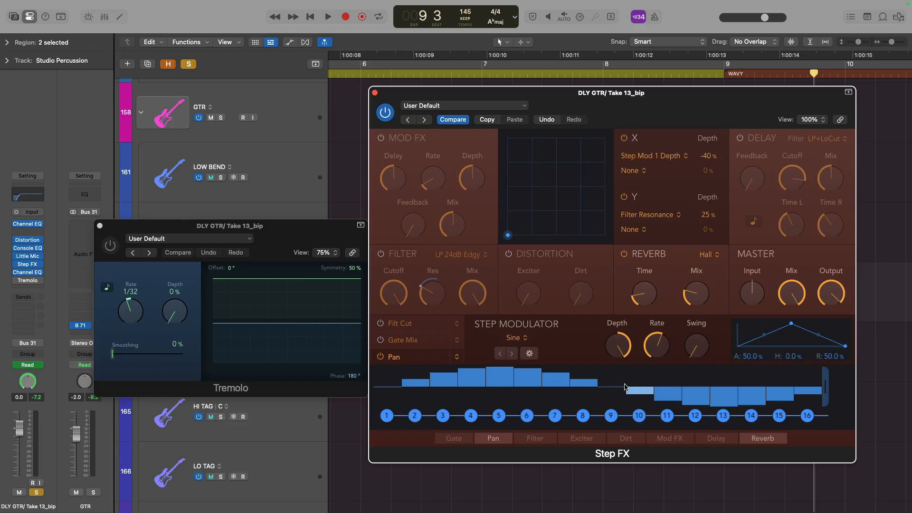
left_click(526, 339)
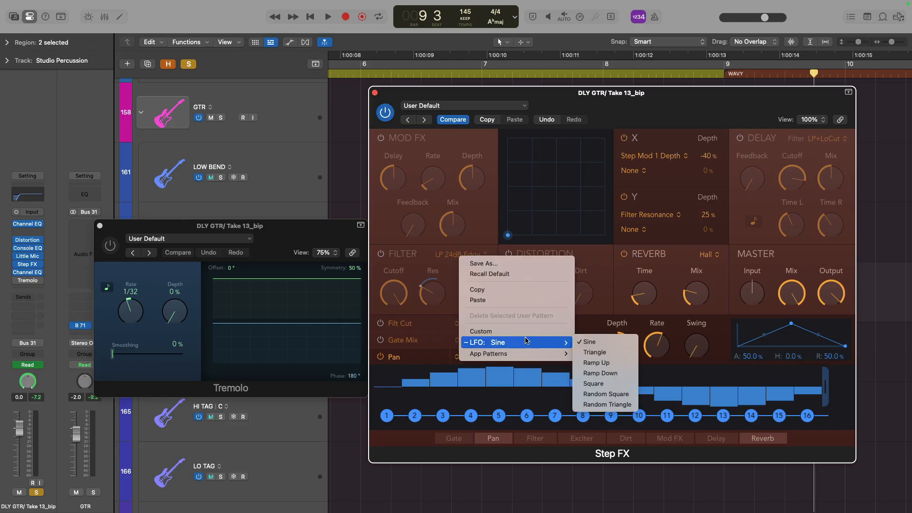
left_click(595, 352)
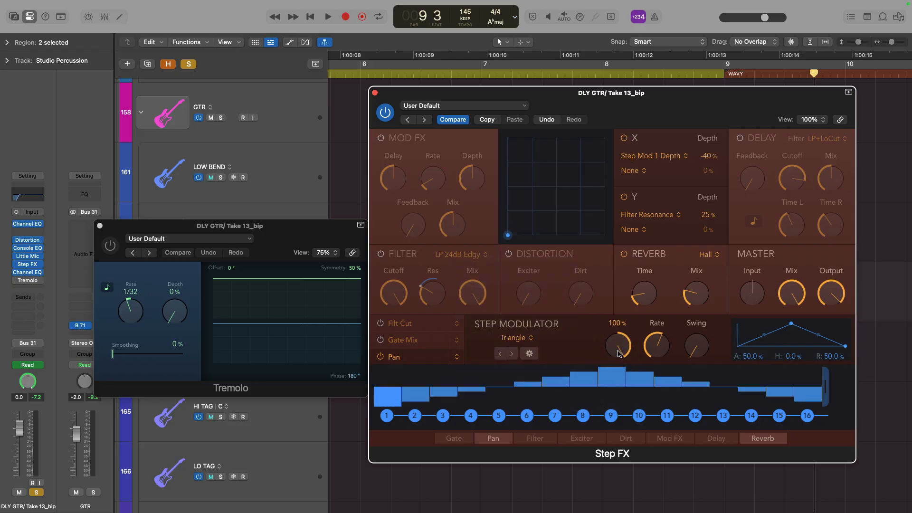
left_click(533, 339)
mouse_move(535, 343)
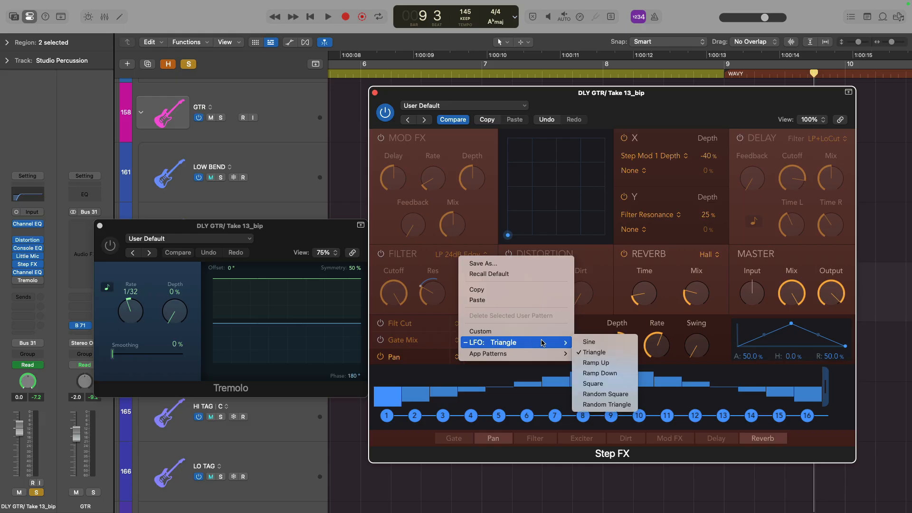
left_click(618, 363)
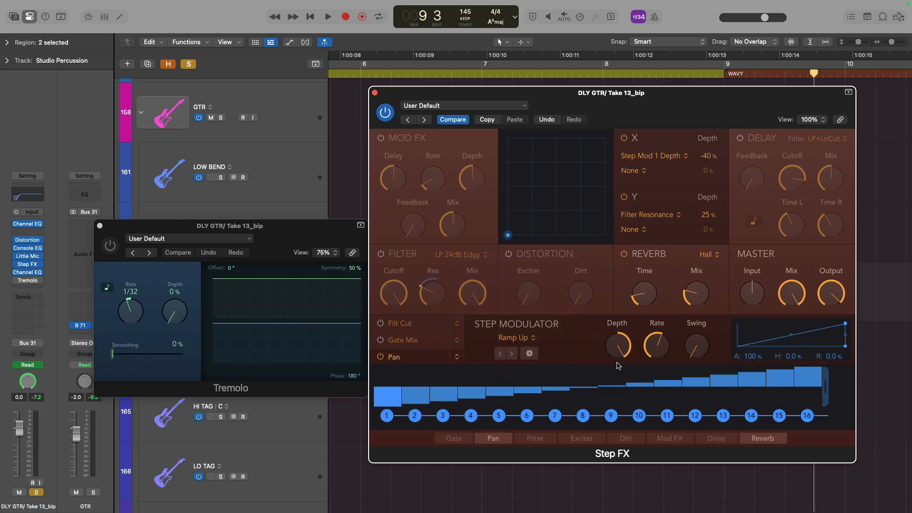
Try the Square and Random Square LFO patterns, then compare back to the original custom pattern
left_click(534, 341)
mouse_move(535, 340)
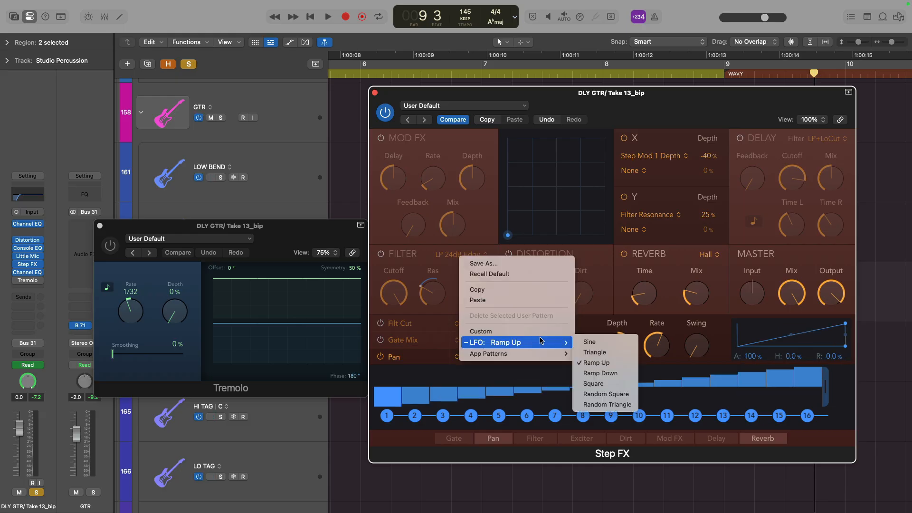
left_click(625, 382)
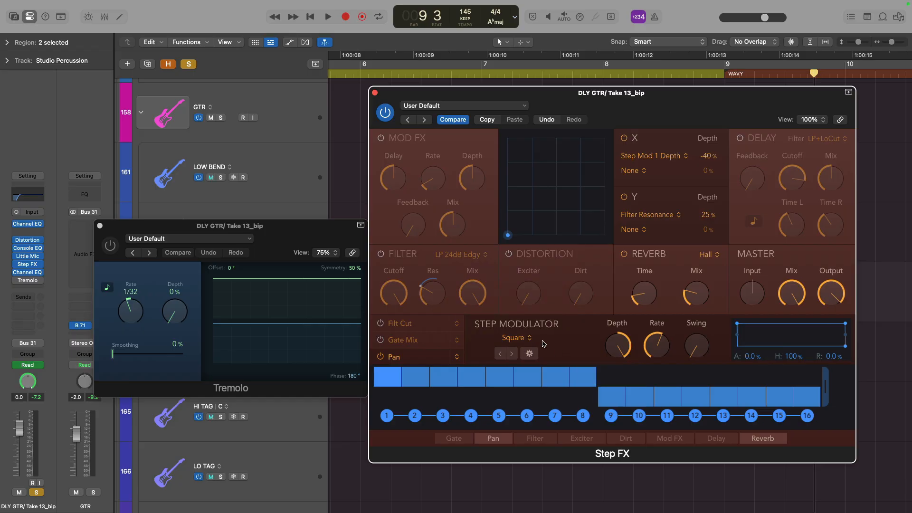
left_click(533, 341)
mouse_move(543, 342)
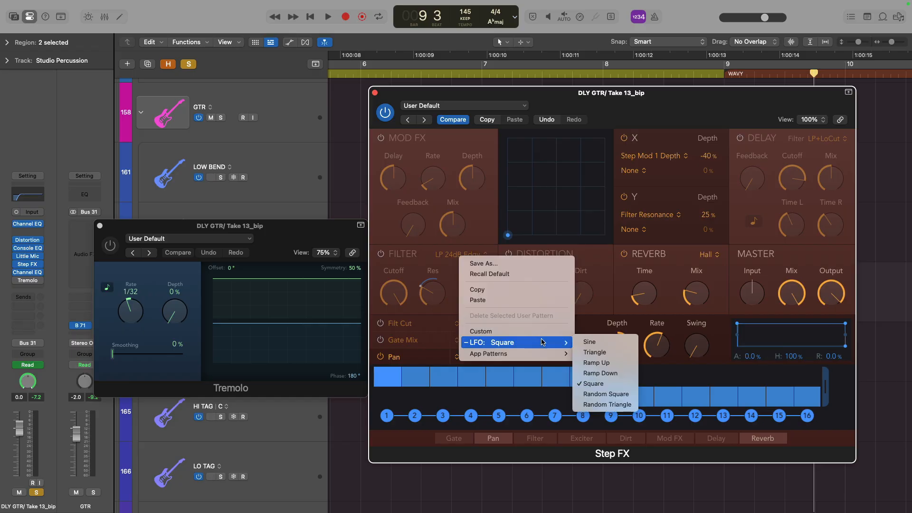
left_click(603, 394)
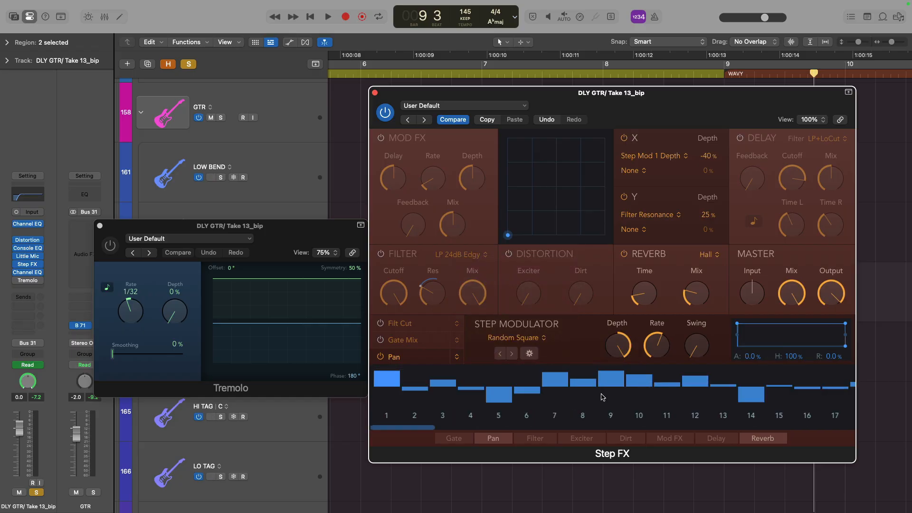
left_click(457, 119)
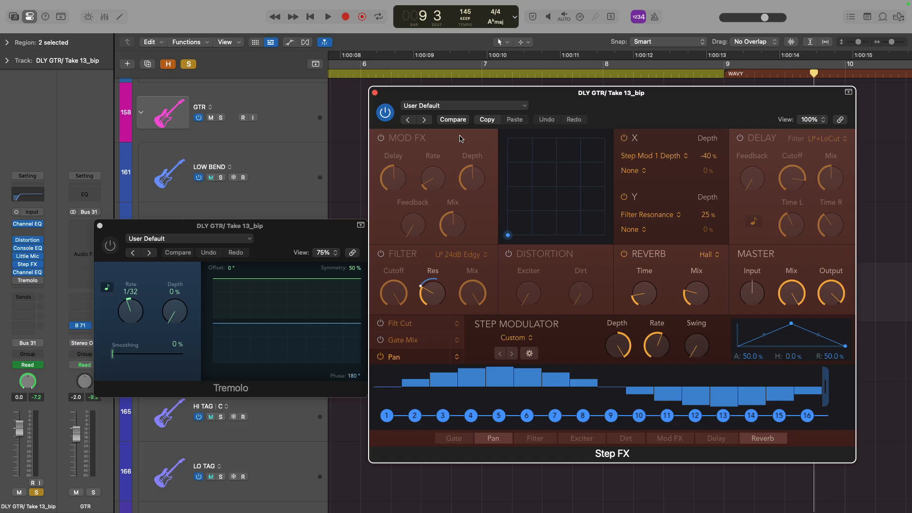
Apply the Syncopated 01 app pattern to the Step Modulator, play the section, then compare back to the custom pattern
mouse_move(618, 350)
mouse_move(652, 349)
left_click_drag(712, 345, 686, 376)
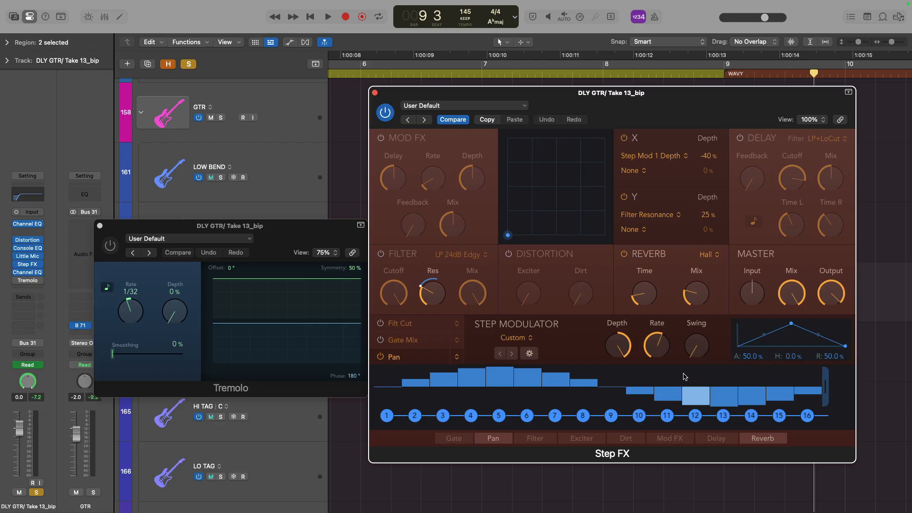
left_click(527, 340)
mouse_move(520, 363)
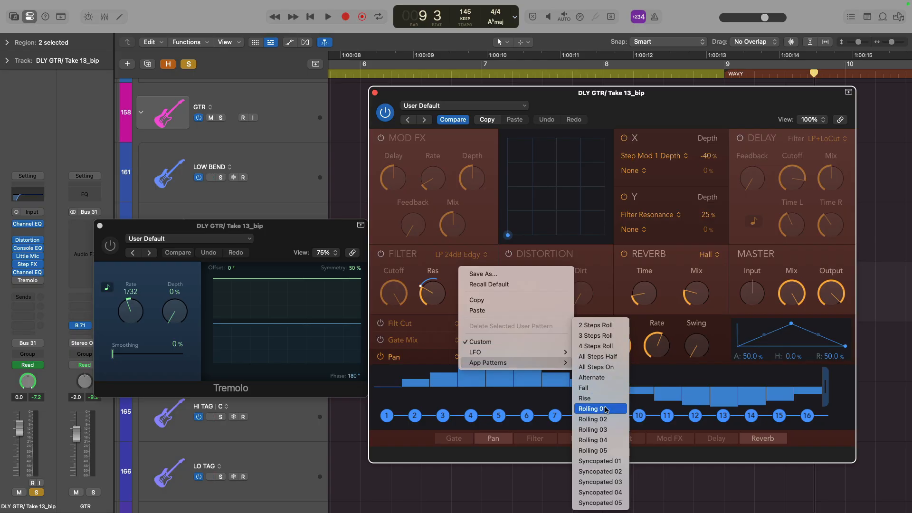
left_click(614, 460)
key("space")
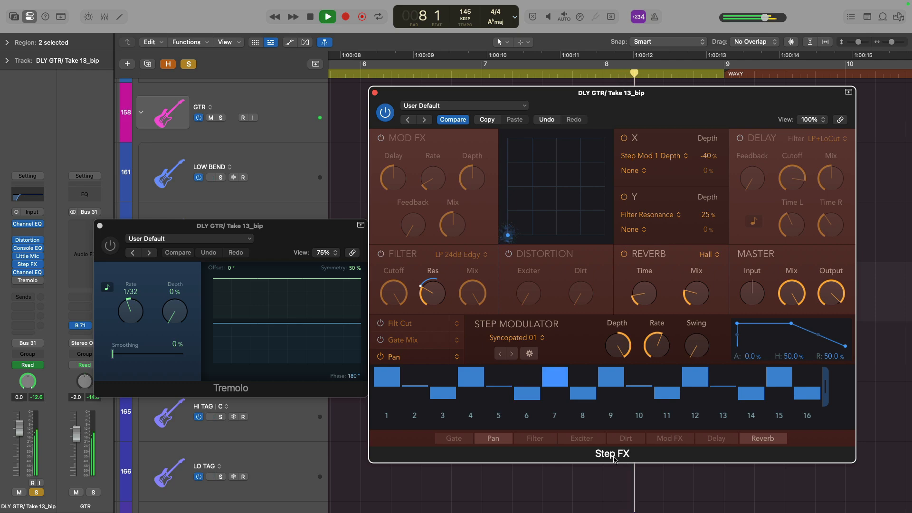
key("space")
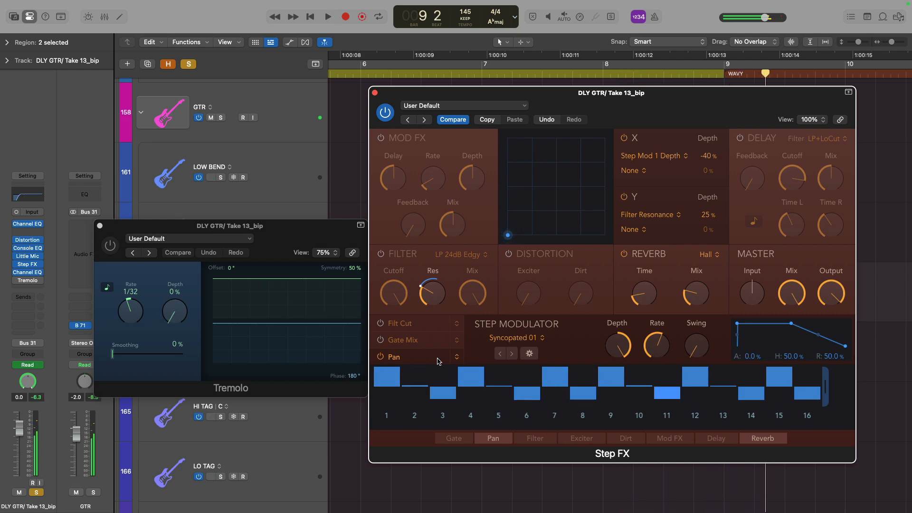
left_click(449, 121)
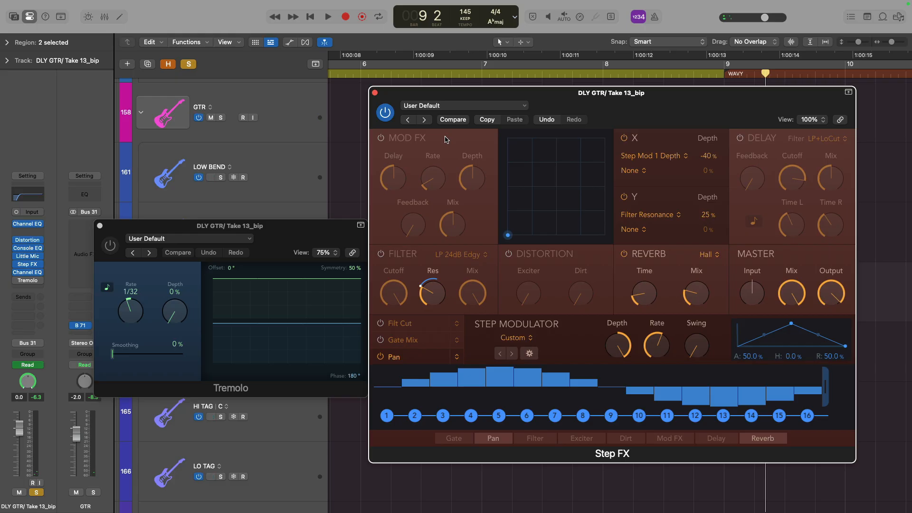
Turn the Tremolo plug-in back on and display the DLY GTR track's 8 Tremolo: Depth automation
left_click(115, 248)
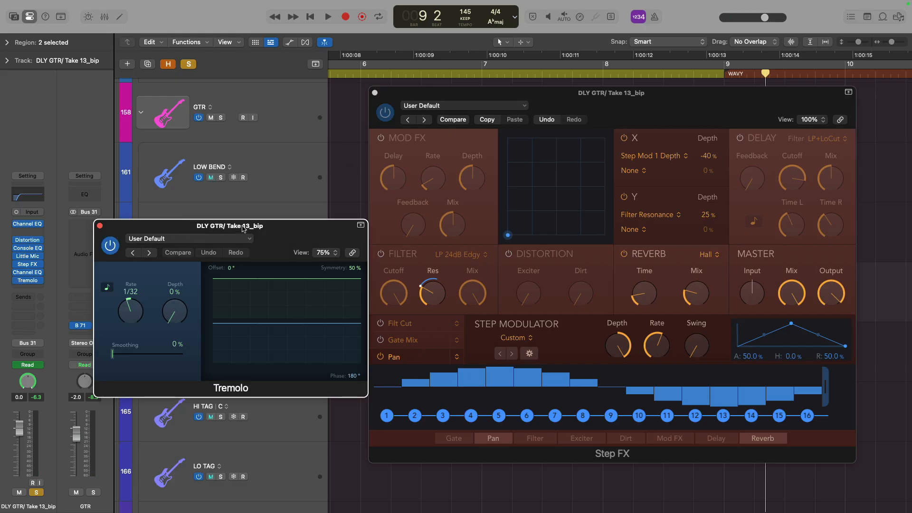
key("v")
key("a")
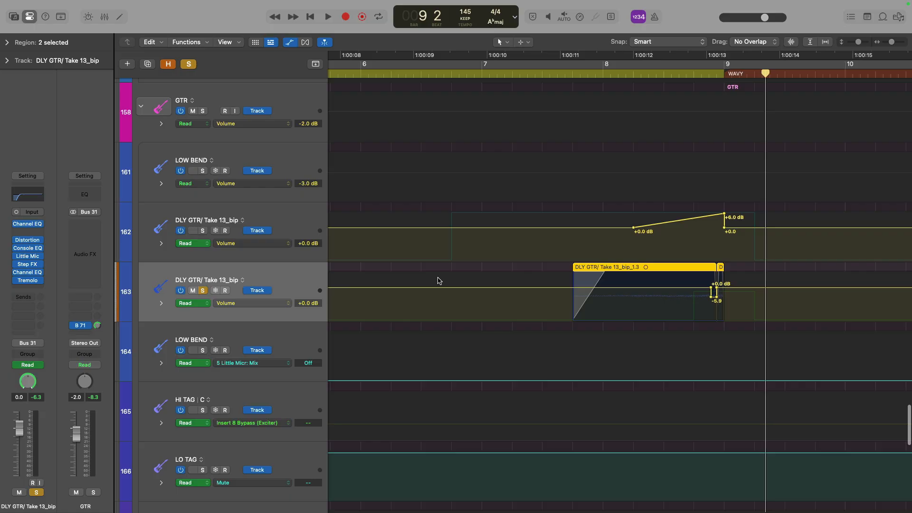
left_click(256, 303)
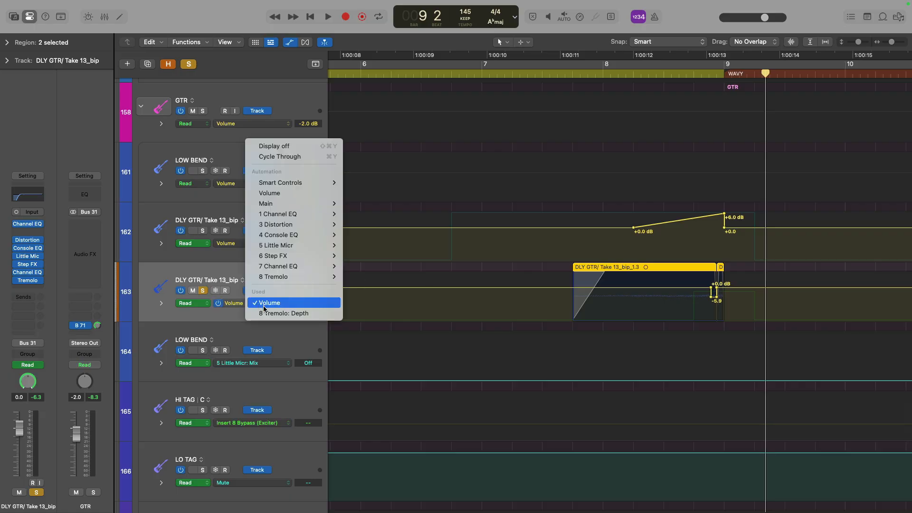
left_click(321, 315)
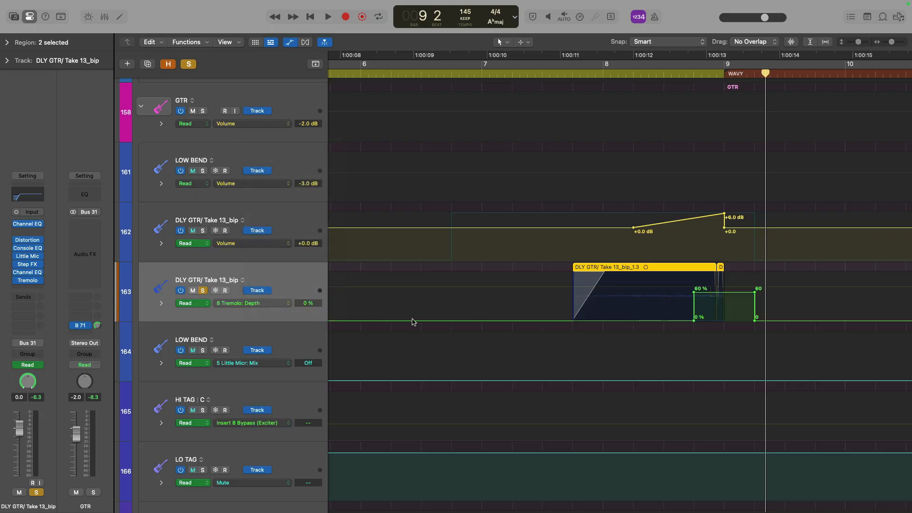
Close the Step FX window and play the section with the Tremolo Depth automation
left_click_drag(545, 260, 820, 379)
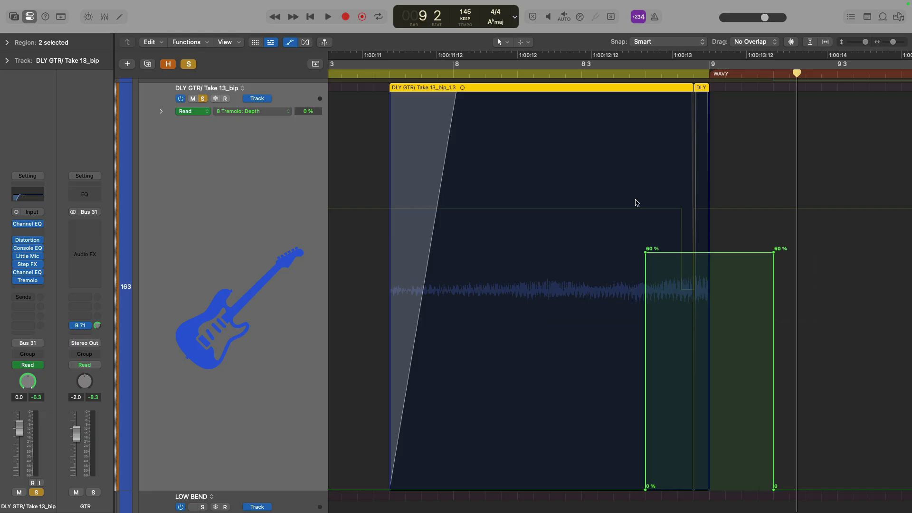
left_click(616, 74)
key("v")
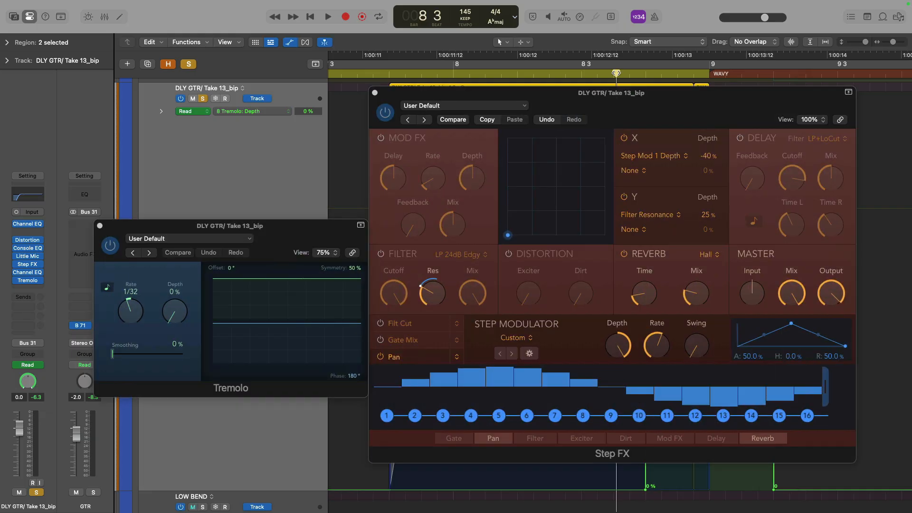
left_click(375, 93)
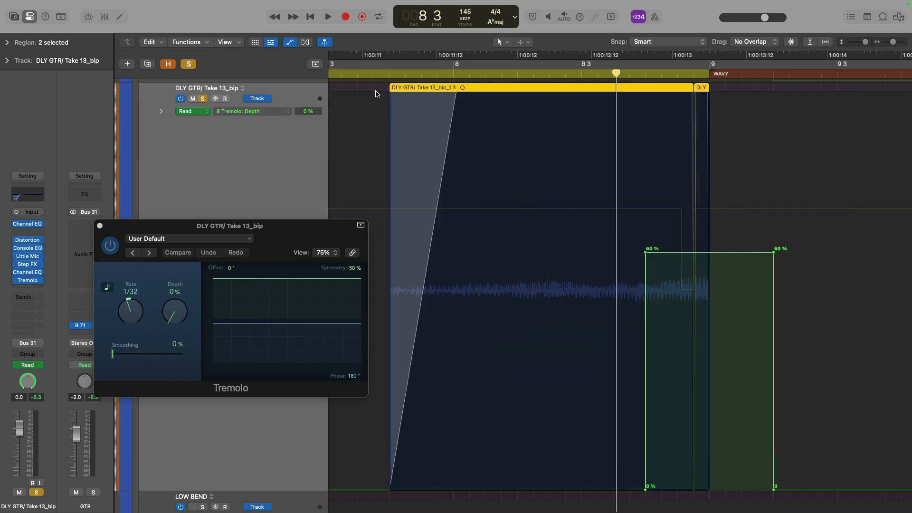
left_click(381, 74)
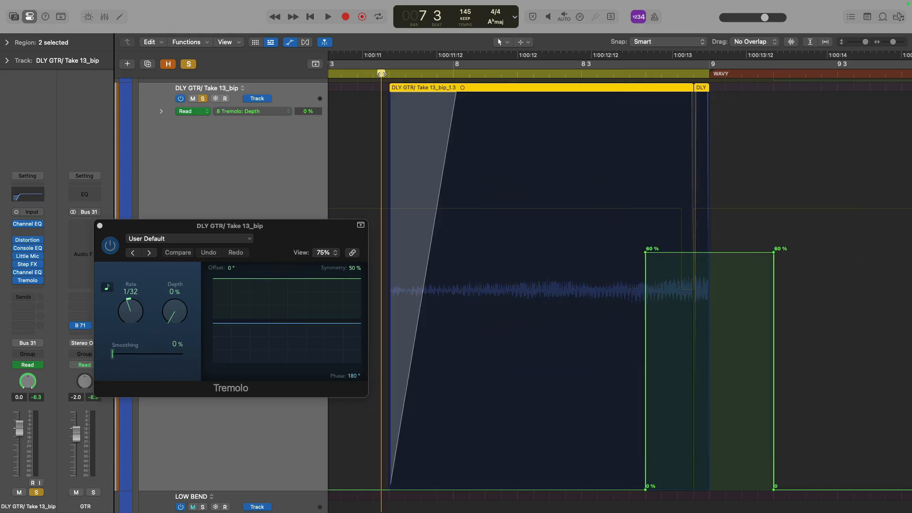
key("space")
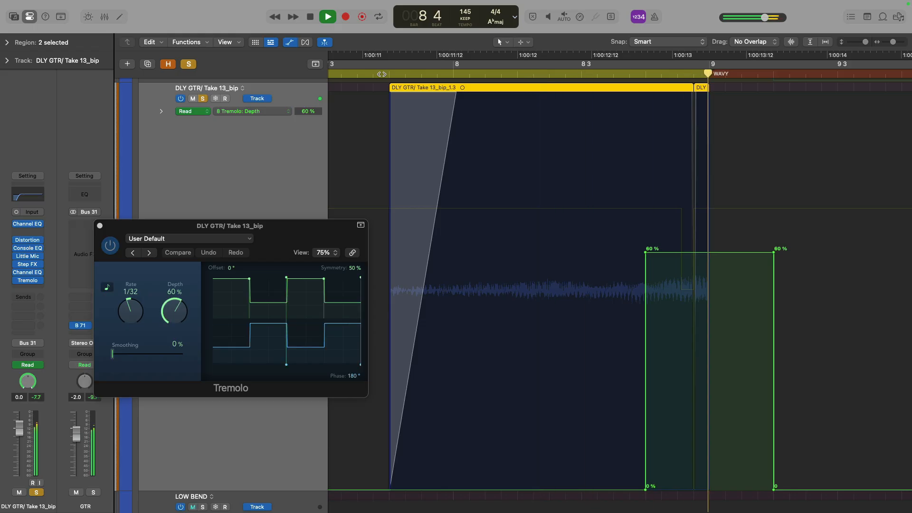
key("space")
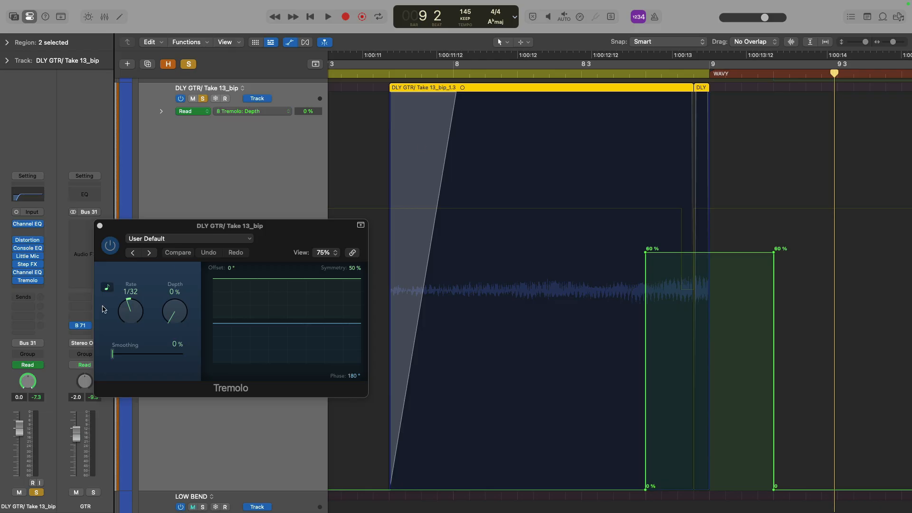
Switch the track's automation mode off and set the Tremolo Depth to 100%
left_click(18, 363)
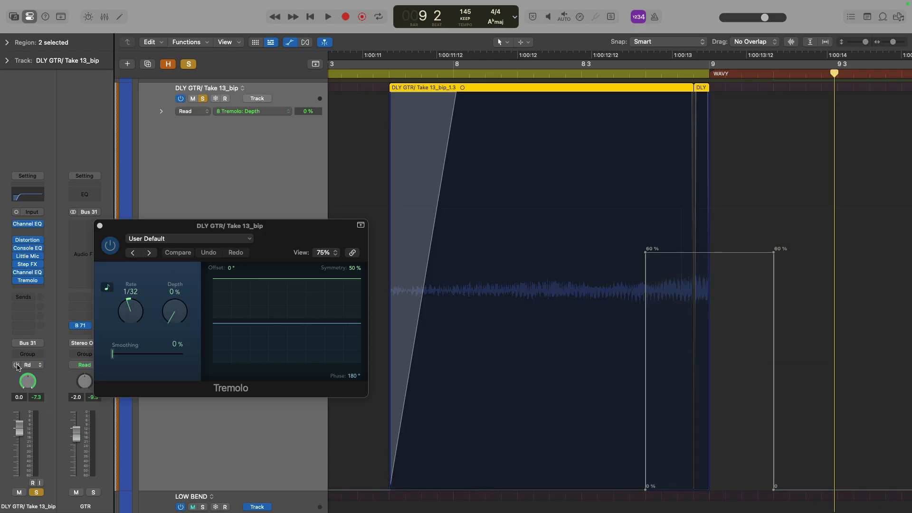
left_click_drag(167, 316, 178, 151)
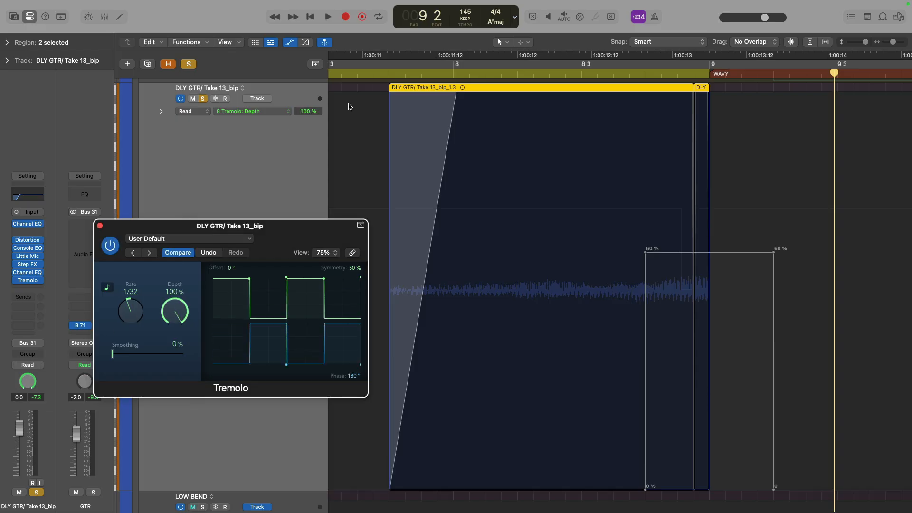
Play back the section and set the Tremolo Rate to 1/8
left_click(383, 74)
key("space")
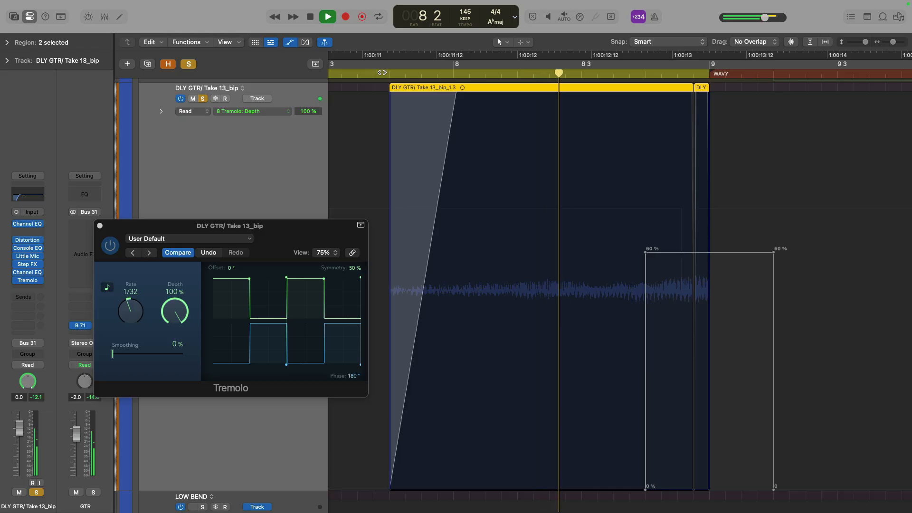
key("space")
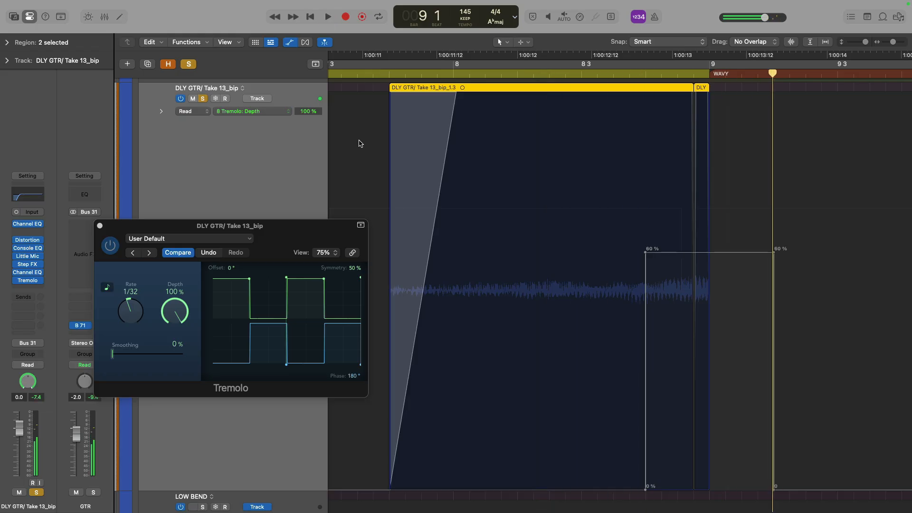
left_click_drag(123, 315, 125, 324)
left_click_drag(126, 326, 126, 325)
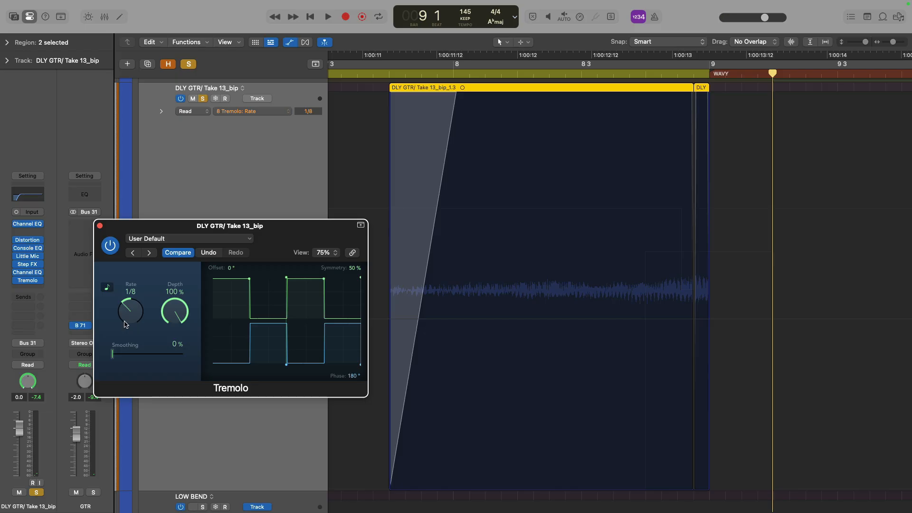
Play back the section, then switch the Tremolo and Step FX plug-ins to their Compare settings
key("space")
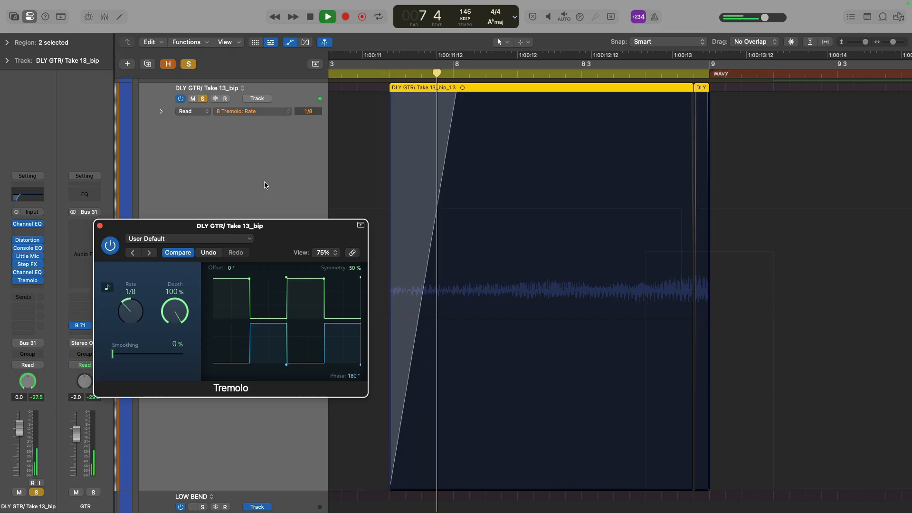
key("space")
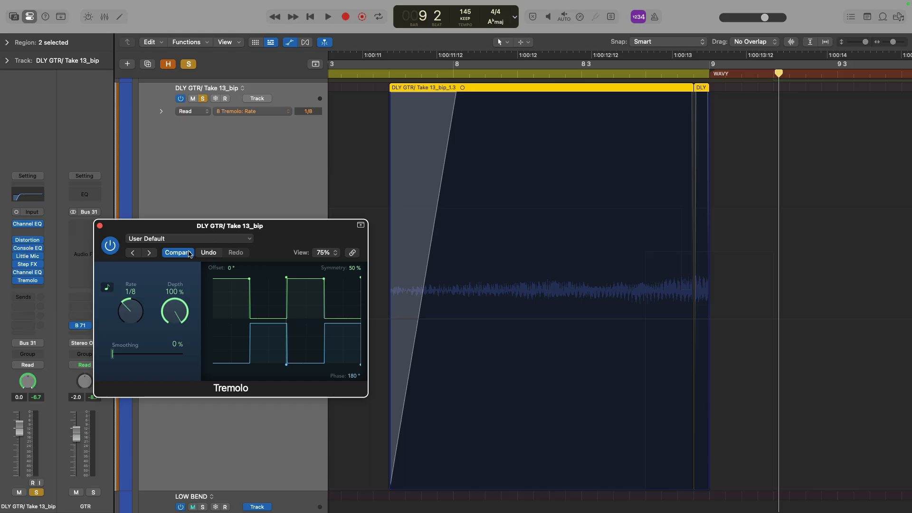
left_click(178, 253)
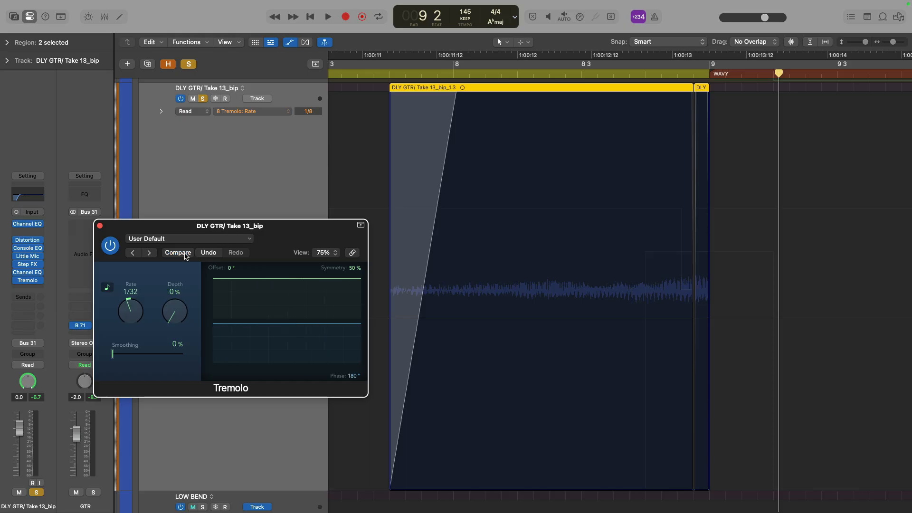
left_click(32, 267)
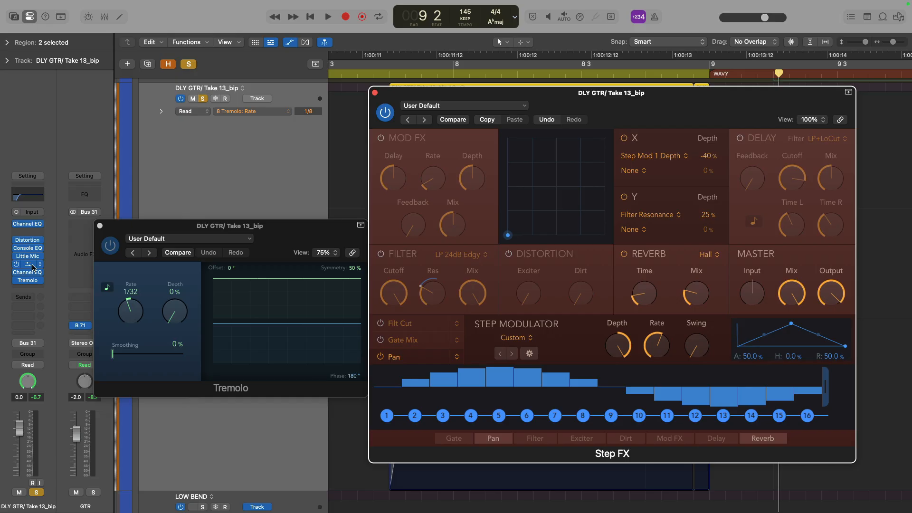
left_click(404, 341)
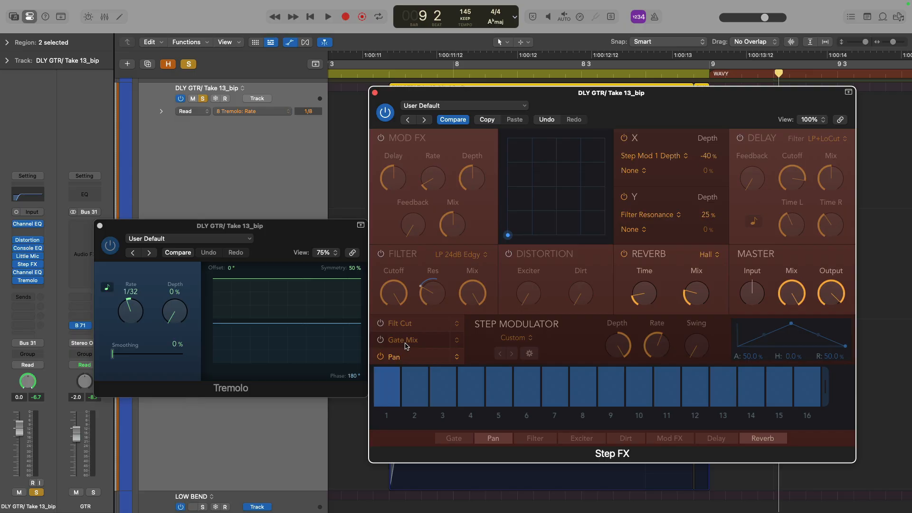
Set the DLY GTR track's automation mode to Read, auditioning it off and on during playback, and close Step FX
left_click(16, 364)
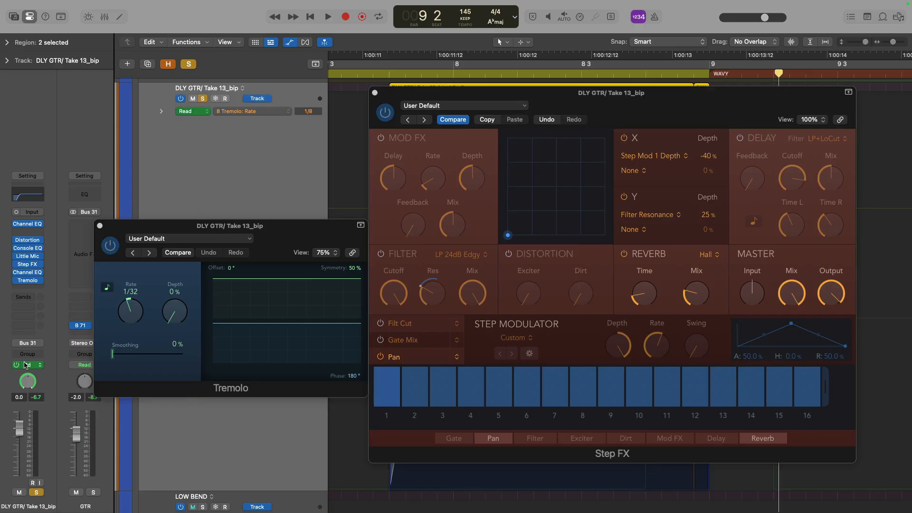
key("v")
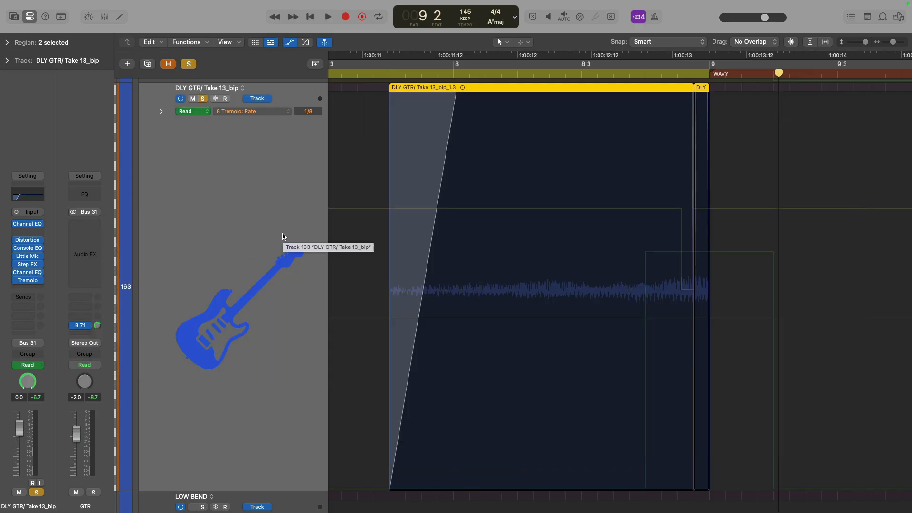
left_click(17, 365)
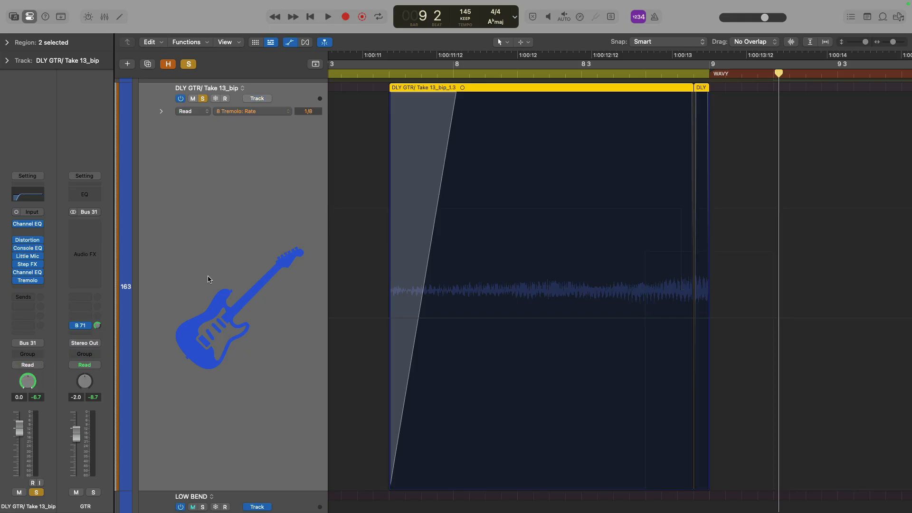
key("space")
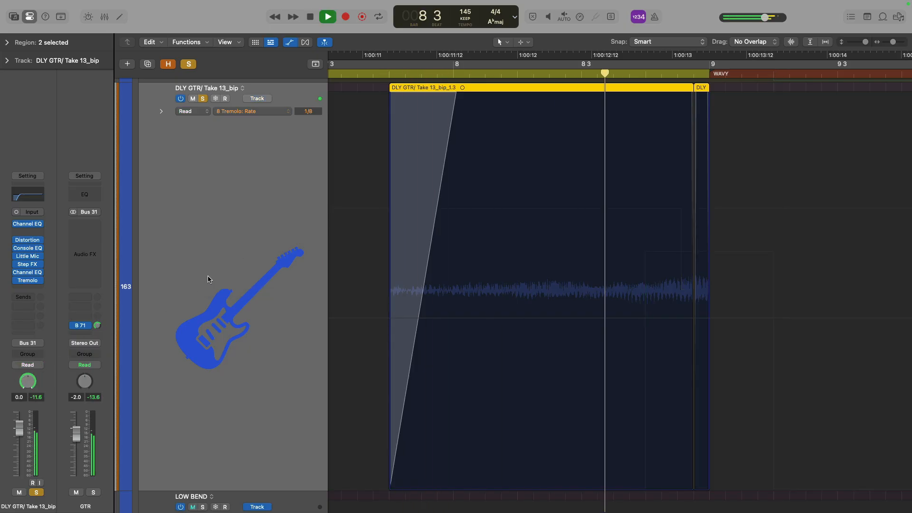
key("v")
key("space")
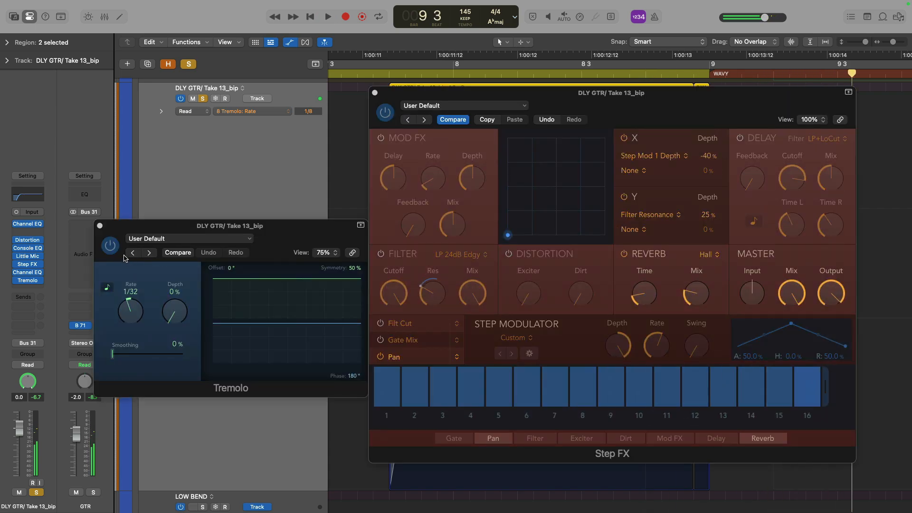
left_click(17, 365)
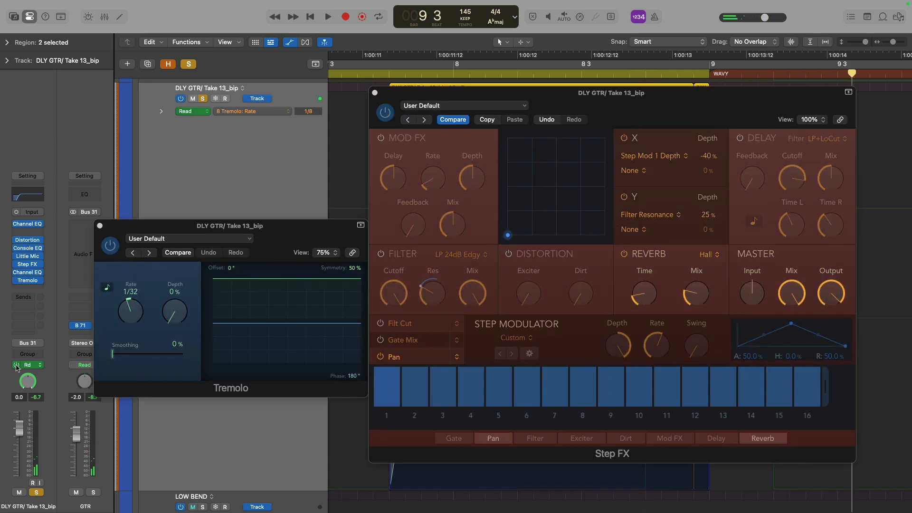
key("space")
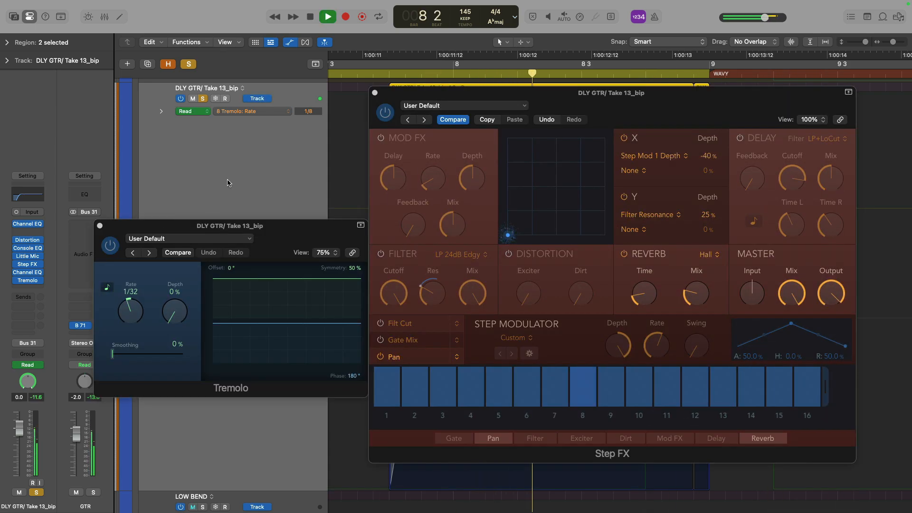
key("space")
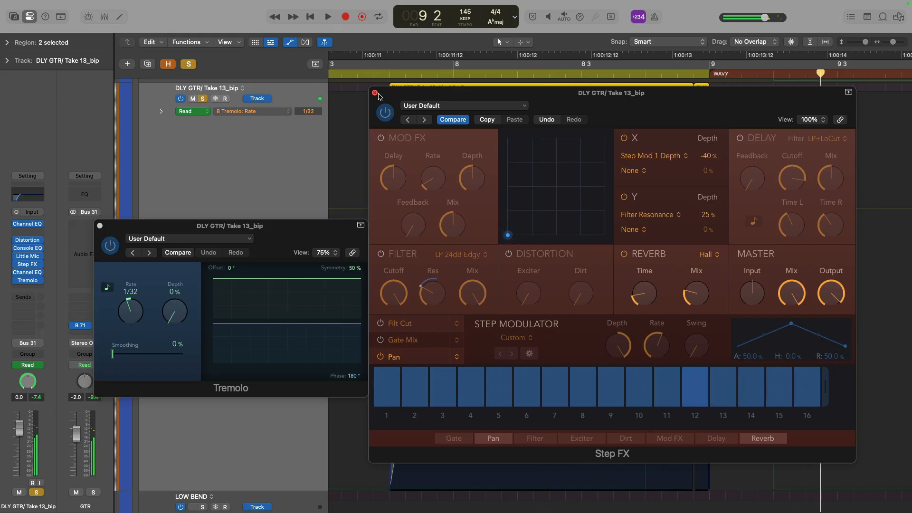
left_click(375, 93, "alt")
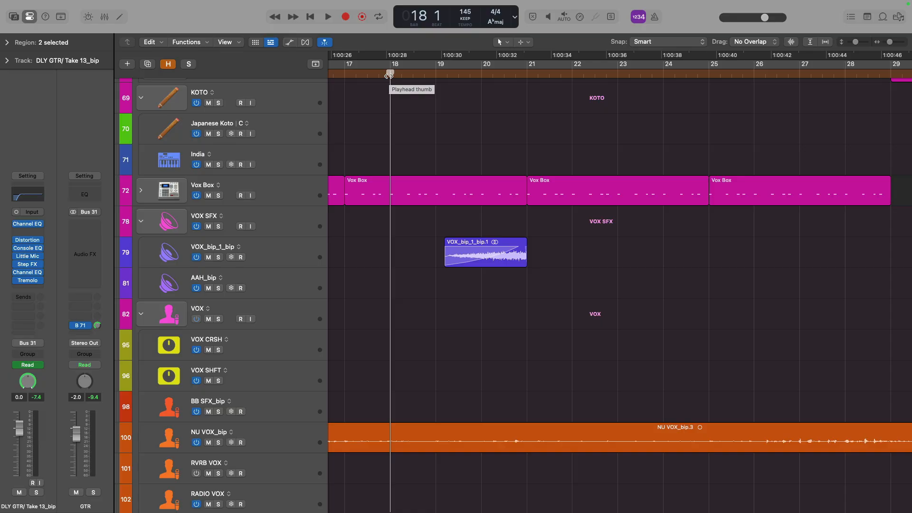
Select and solo the VOX_bip_1_bip track and play its region from bar 19
left_click(302, 246)
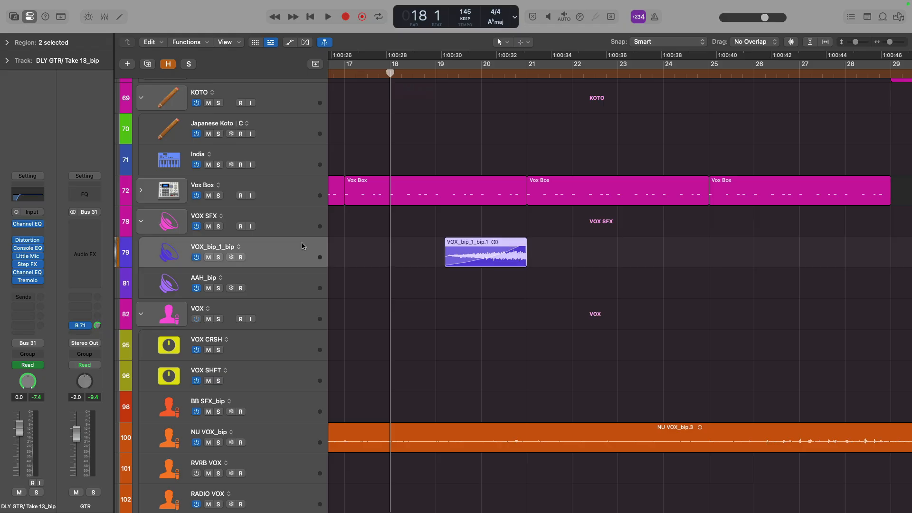
key("space")
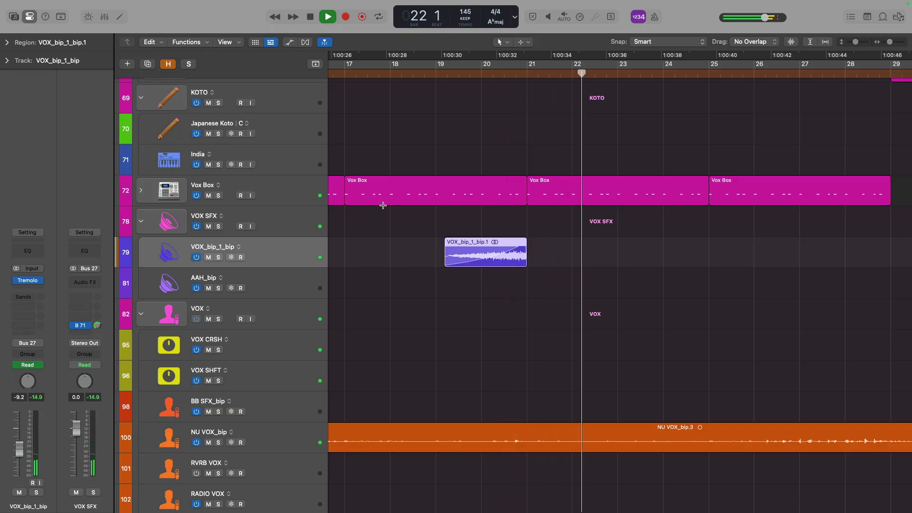
key("space")
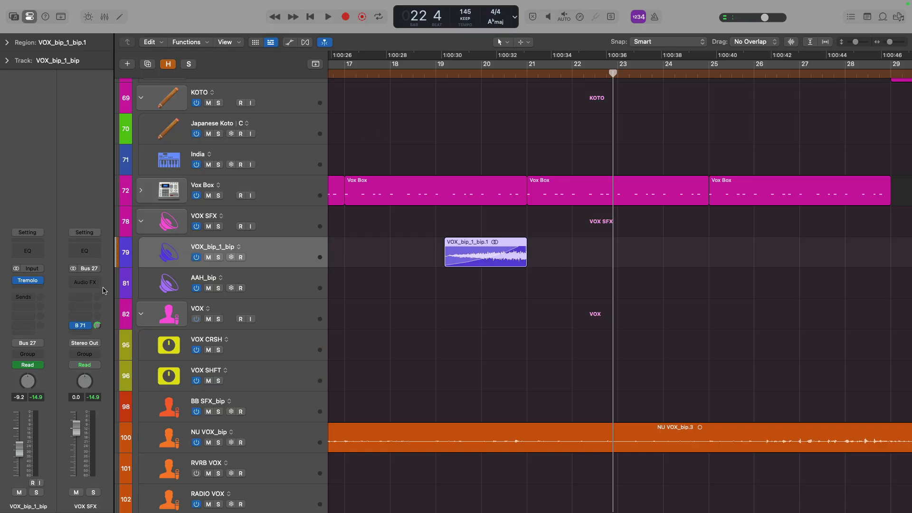
key("s")
mouse_move(28, 283)
left_click(441, 72)
key("space")
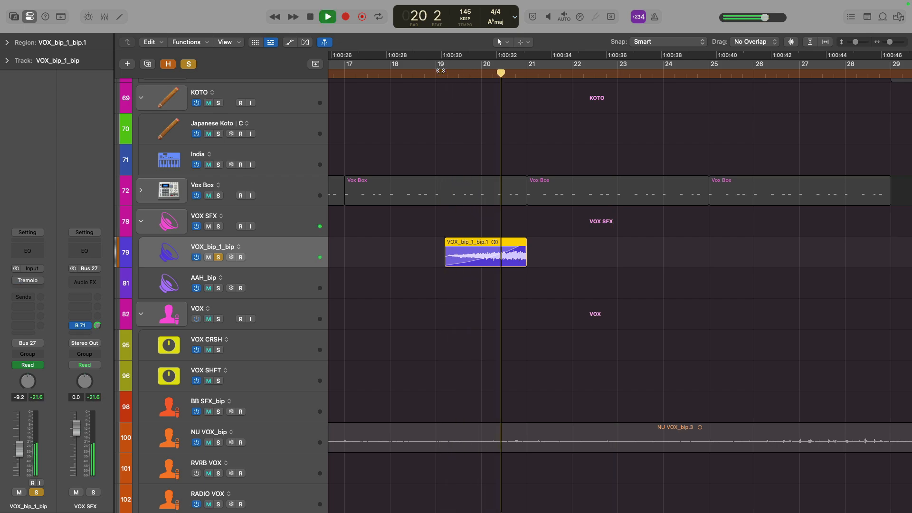
key("space")
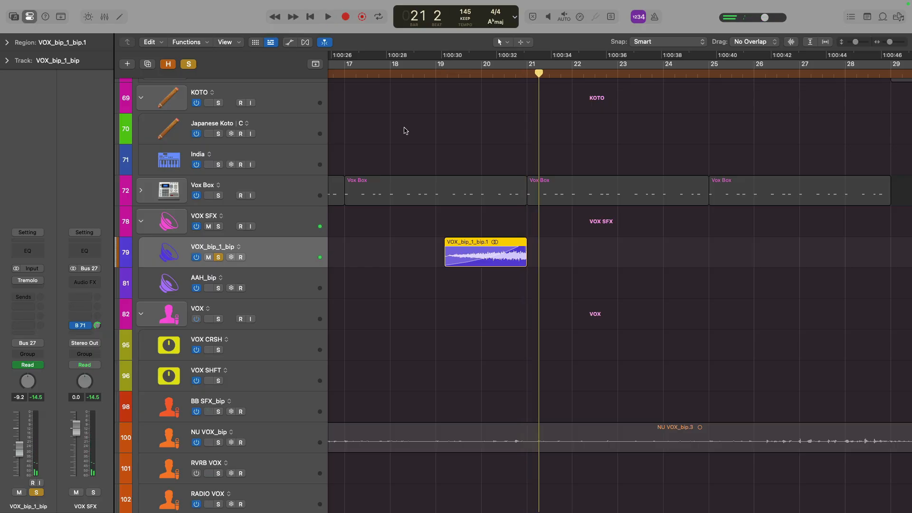
Reveal the hidden tracks, inspect the ValhallaDelay plug-in on the VOX_bip track, and hide the tracks again
key("h")
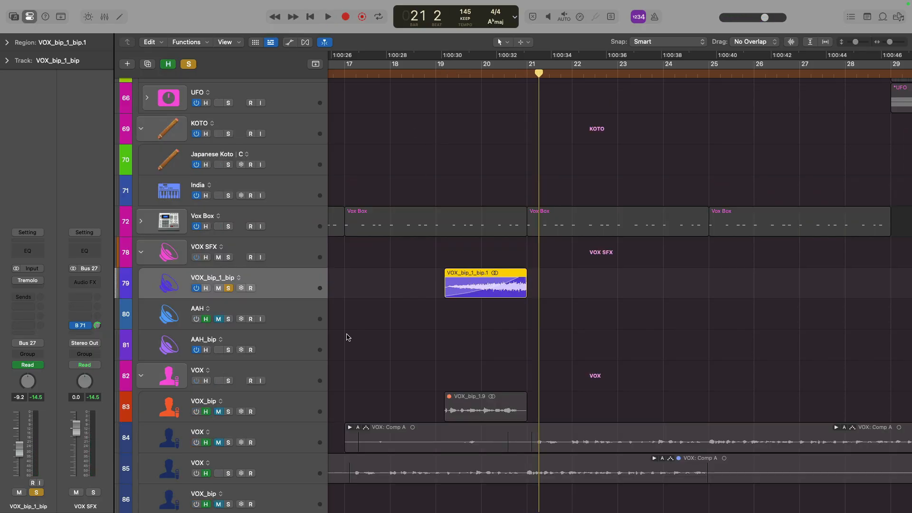
left_click(261, 402)
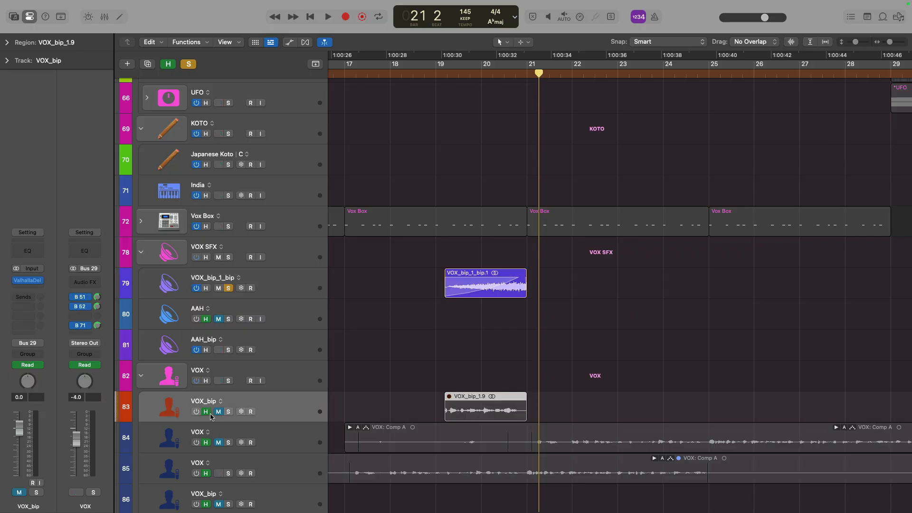
left_click(29, 284)
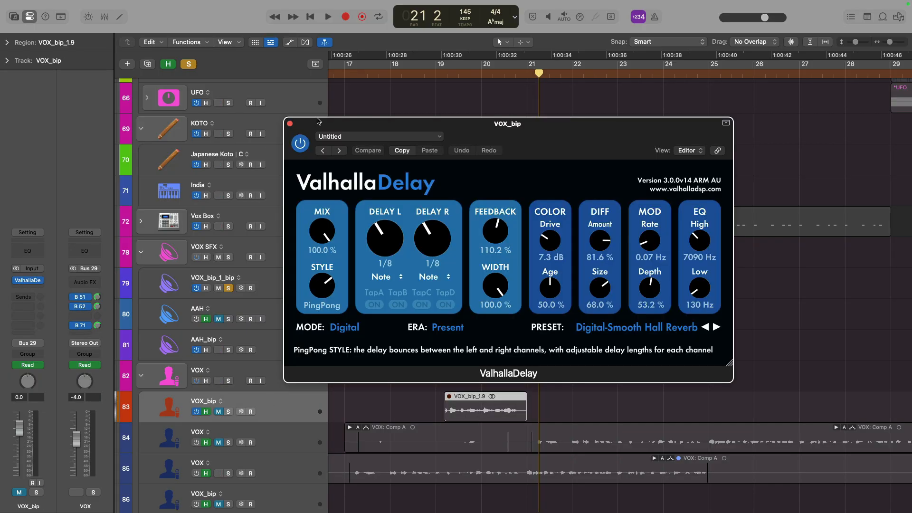
left_click(290, 124)
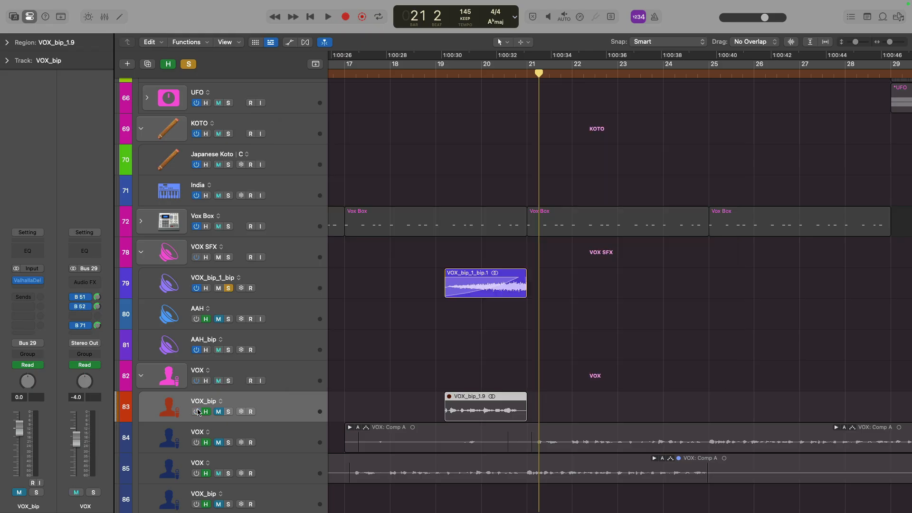
key("h")
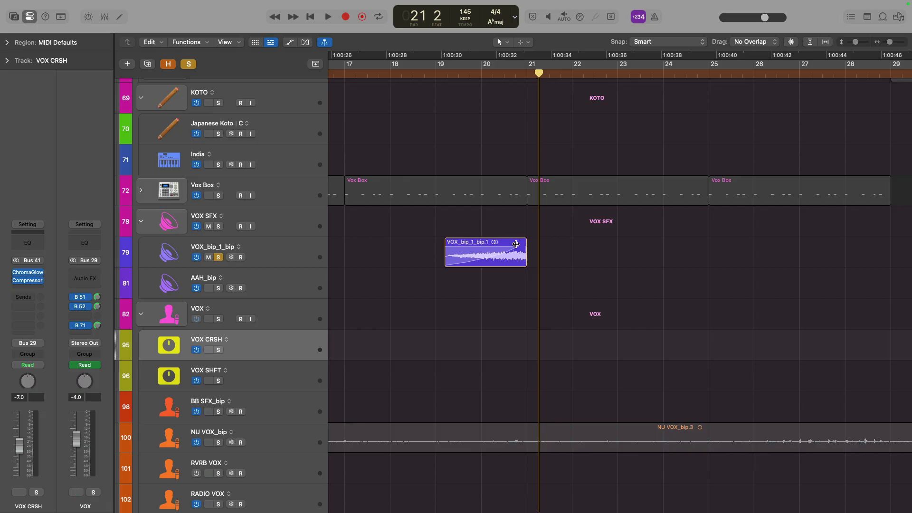
Open the VOX_bip_1_bip track's Tremolo plug-in, move its window aside and play the section
left_click_drag(419, 243, 488, 258)
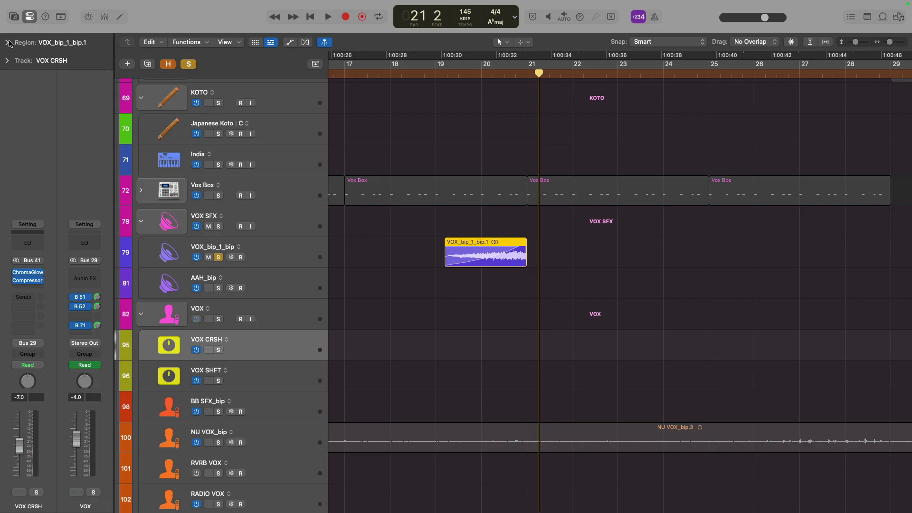
left_click(262, 252)
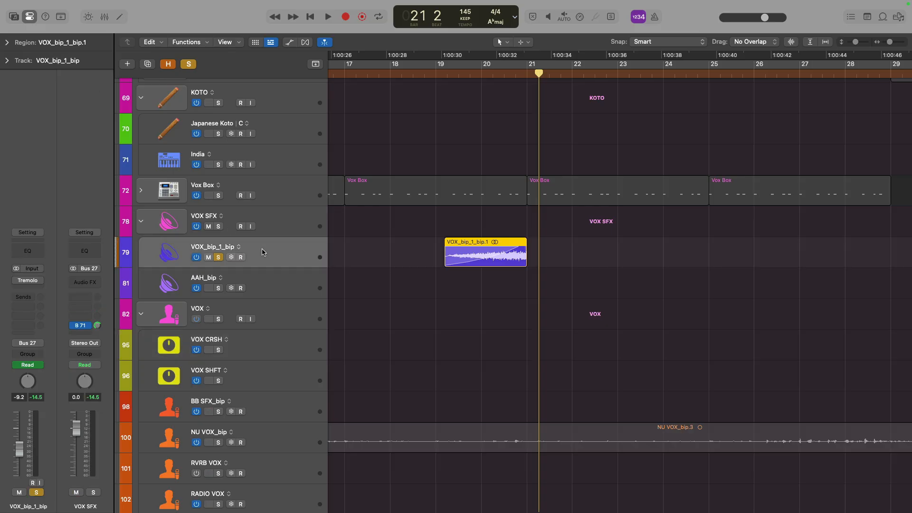
left_click(19, 283)
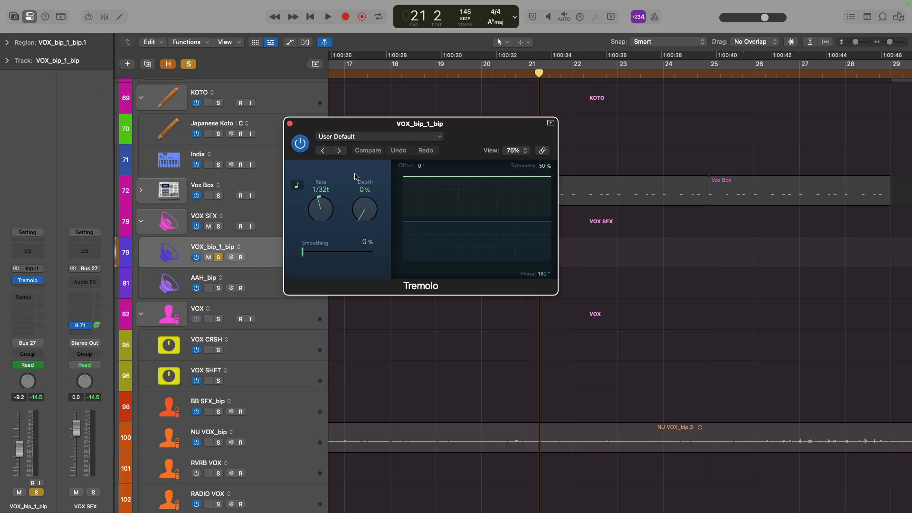
left_click_drag(467, 133, 767, 335)
key("space")
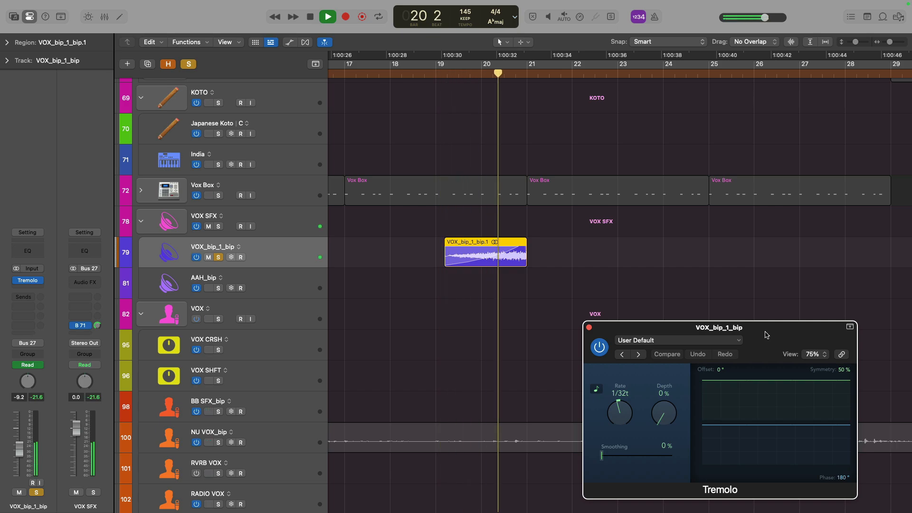
key("space")
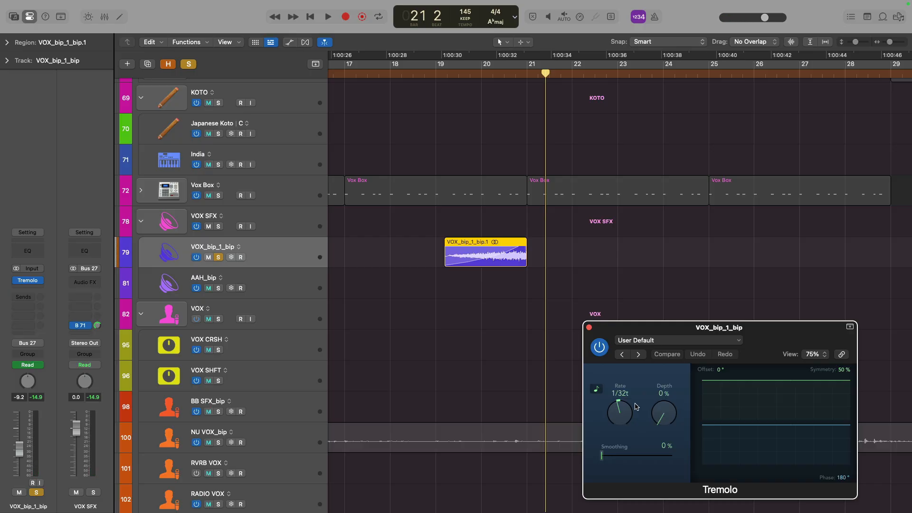
Show automation, zoom in on the VOX_bip_1_bip region's Tremolo Depth ramp, play it back and close the Tremolo
key("a")
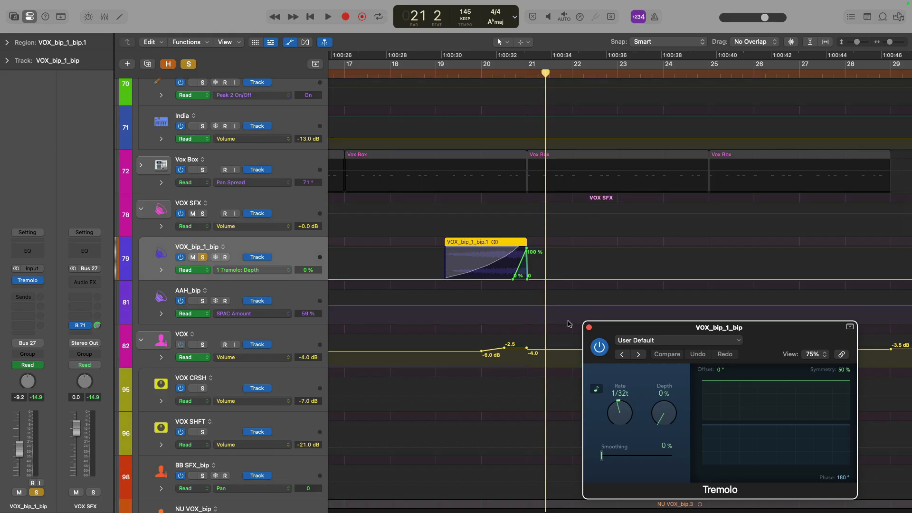
left_click_drag(420, 227, 613, 314)
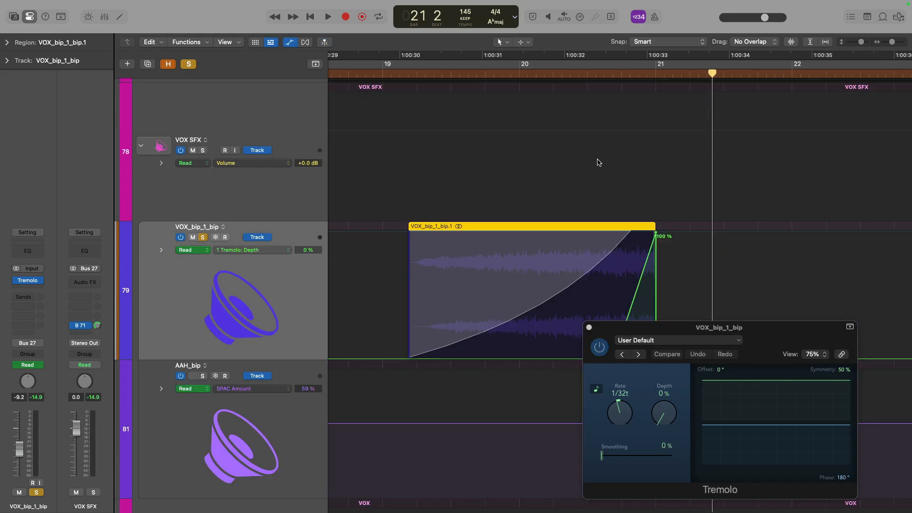
scroll(550, 70, "right", 5)
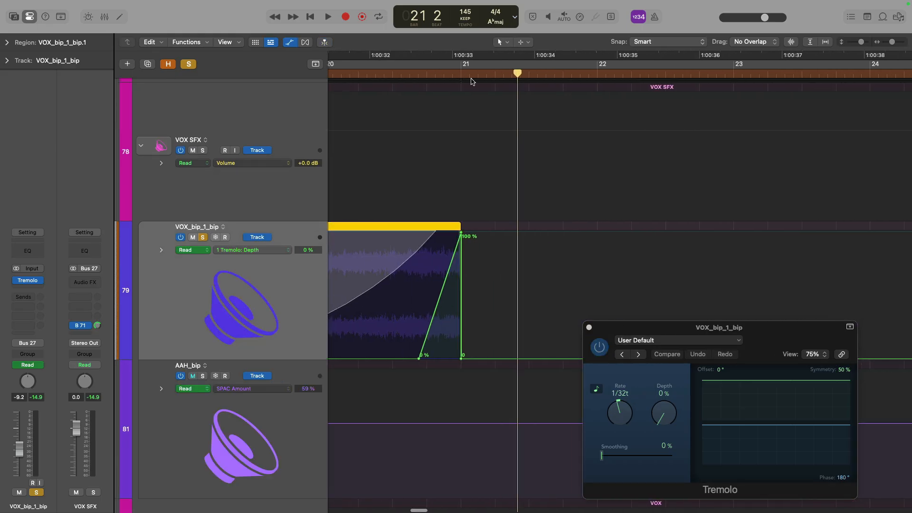
left_click(392, 71)
key("space")
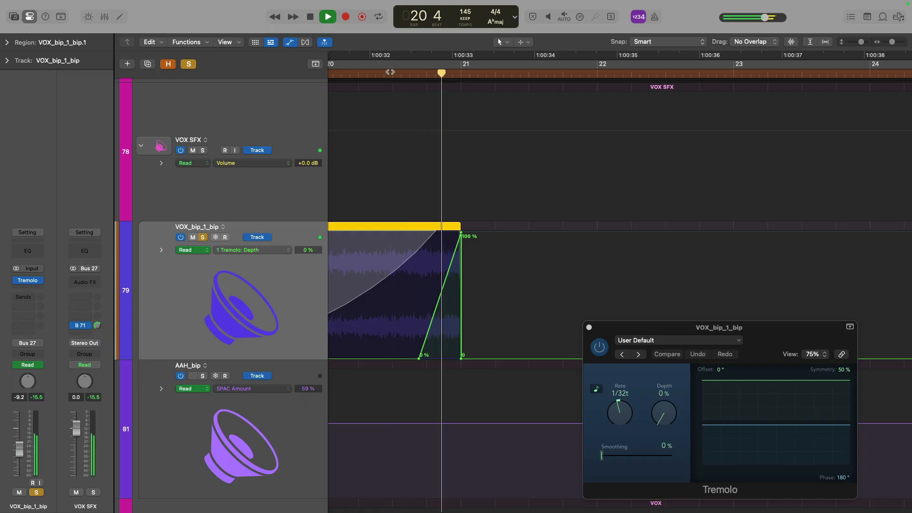
key("space")
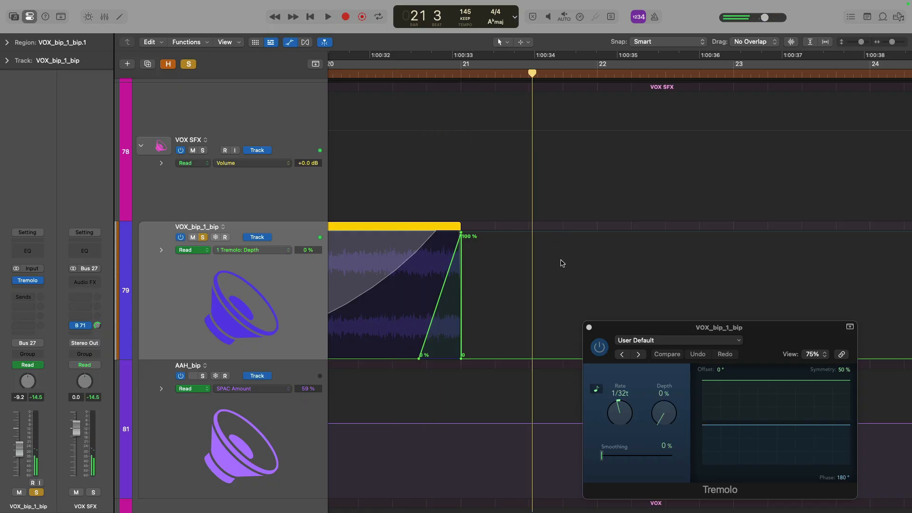
left_click(589, 327)
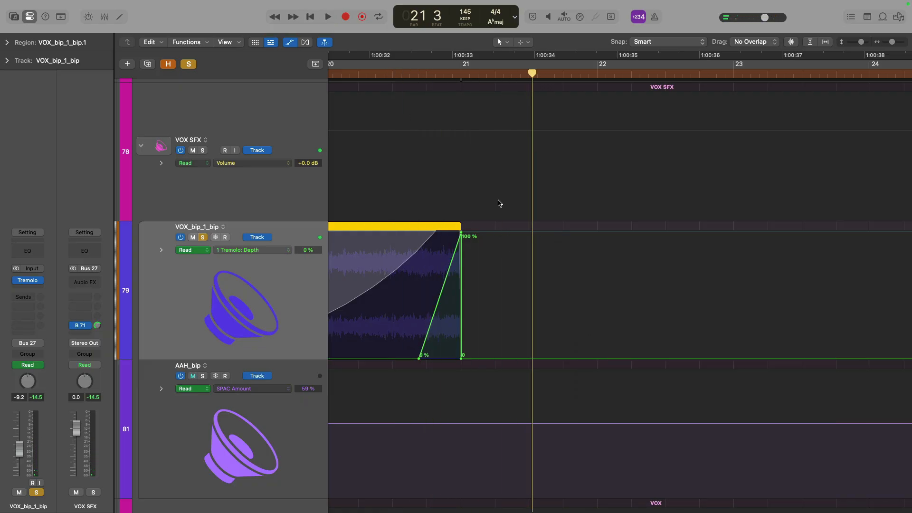
Hide automation, zoom out of the arrangement and unsolo the VOX_bip_1_bip track
key("a")
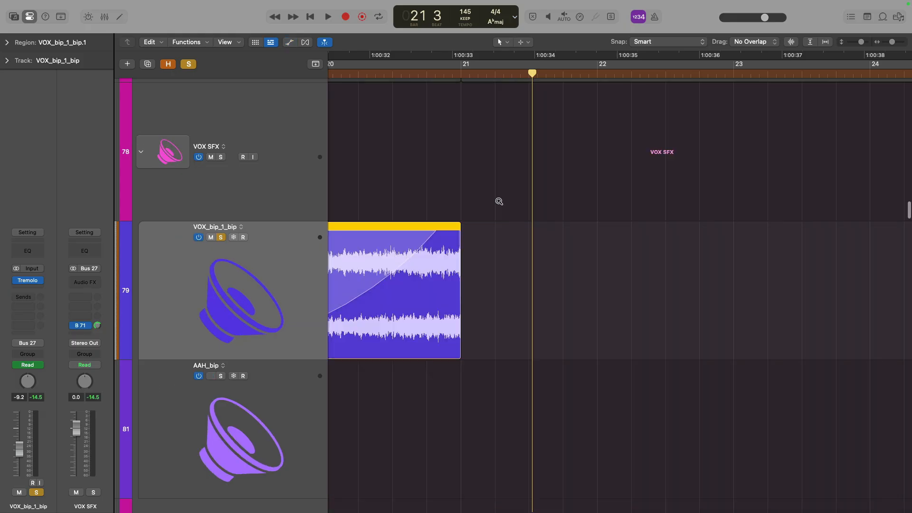
key("z")
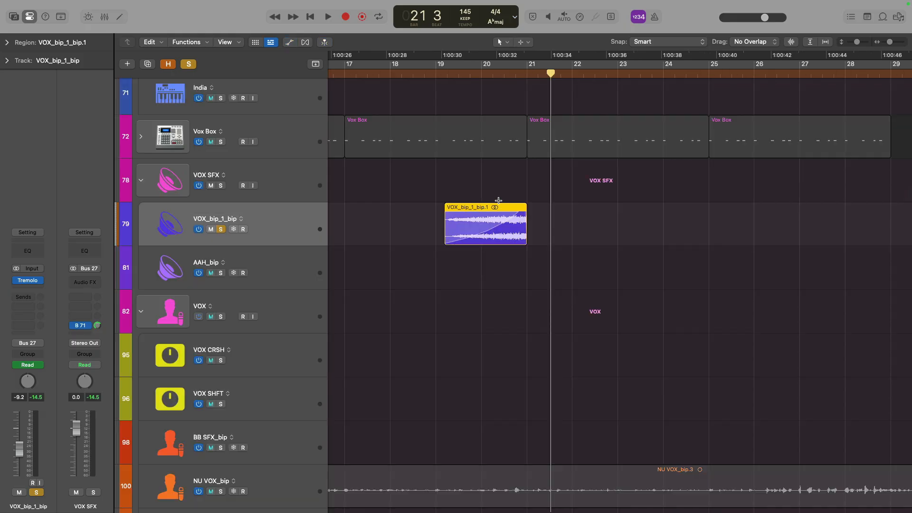
left_click(221, 229)
Play the arrangement from bar 18 with all tracks audible, stopping and restarting playback
left_click(390, 73)
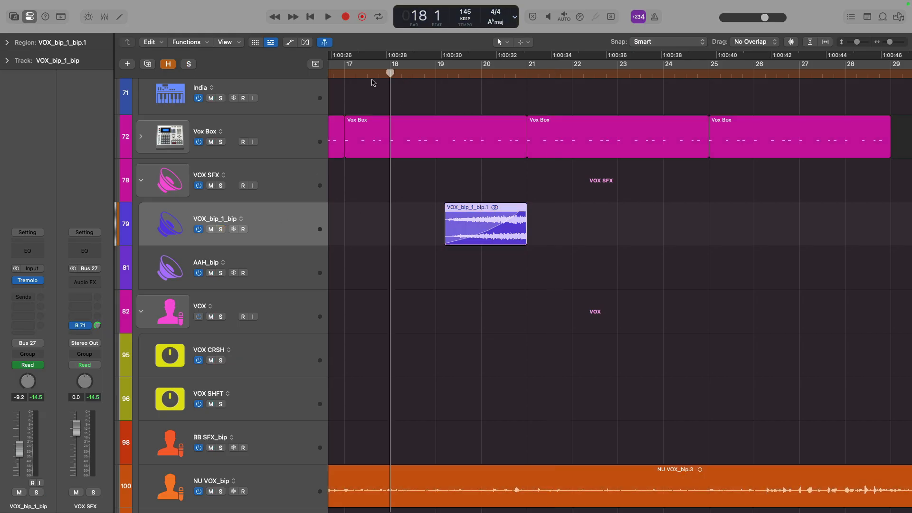
mouse_move(16, 281)
key("space")
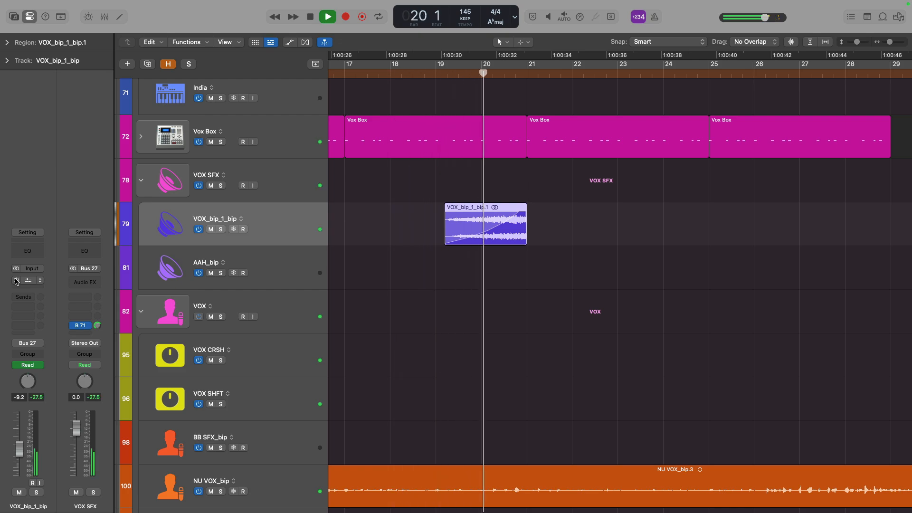
key("space")
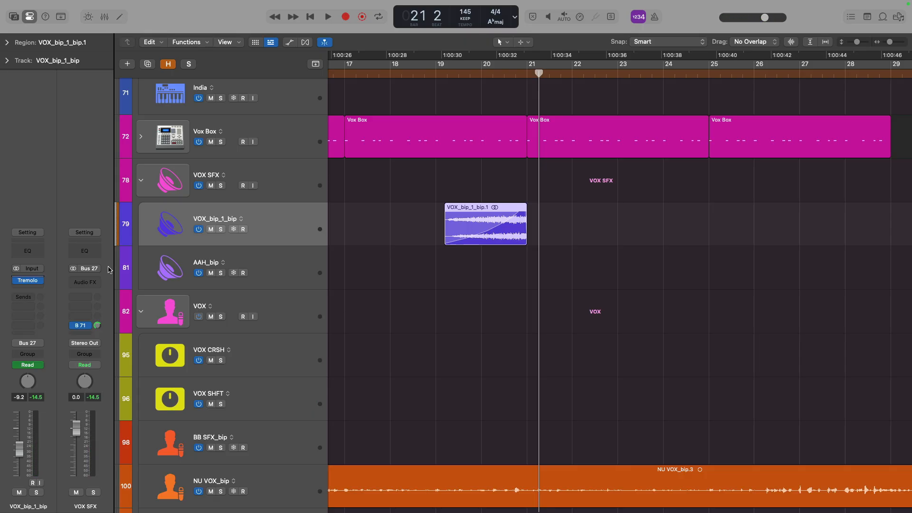
key("space")
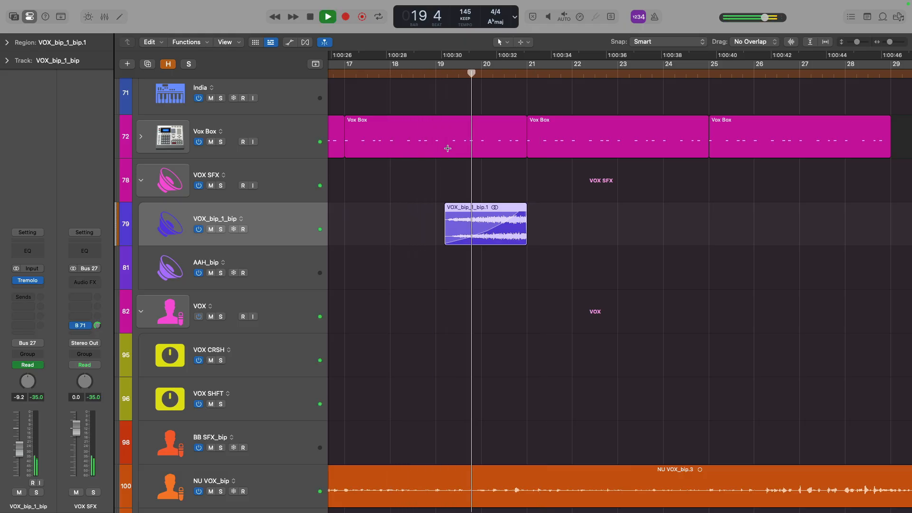
key("space")
Move to the AAH_bip region around bar 96, select the AAH_bip track and open its Step FX plug-in
key("z")
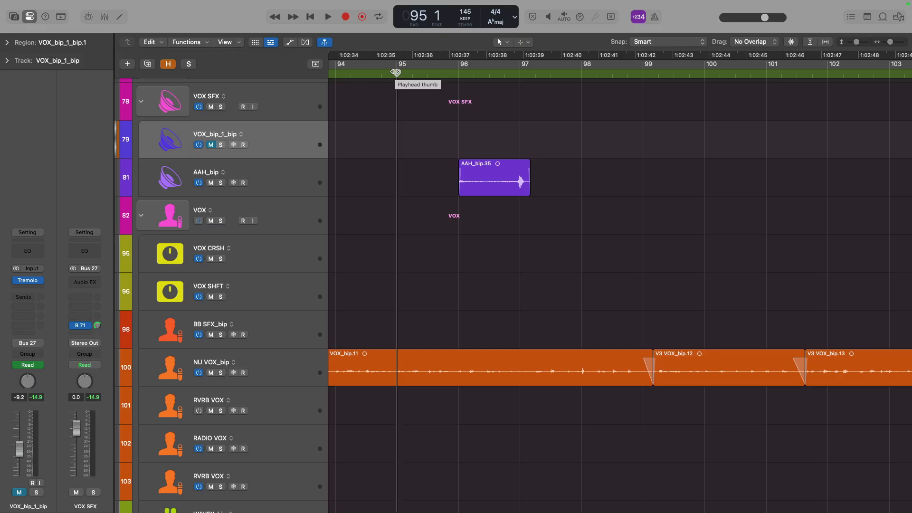
left_click(291, 164)
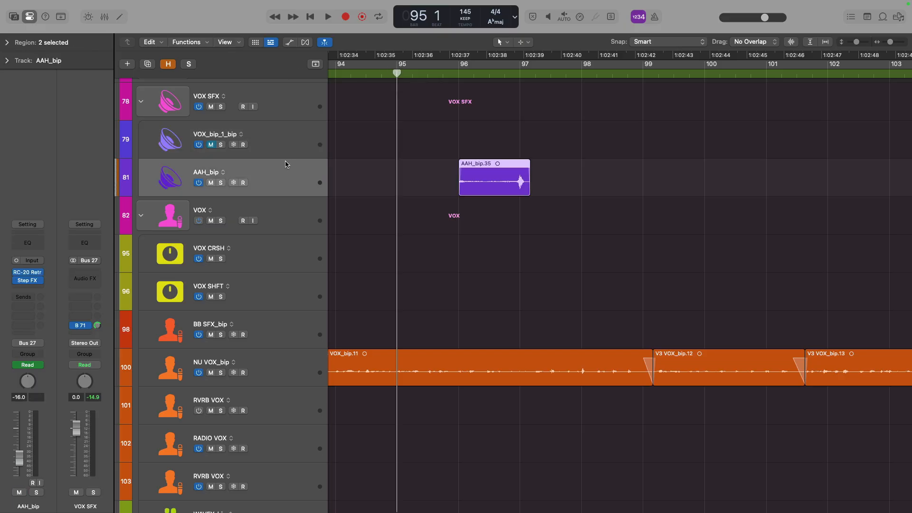
mouse_move(26, 281)
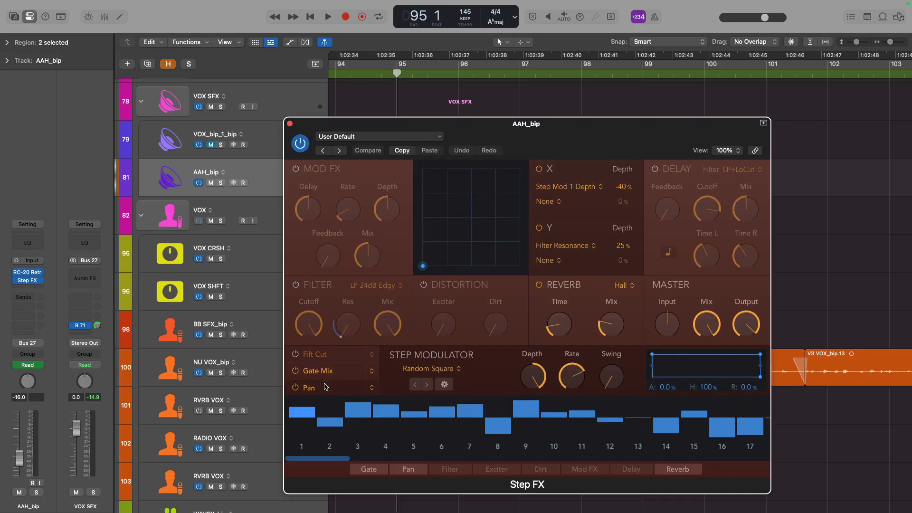
View the Step Modulator's Gate Mix pattern, switch back to Pan and close the Step FX window
left_click(338, 375)
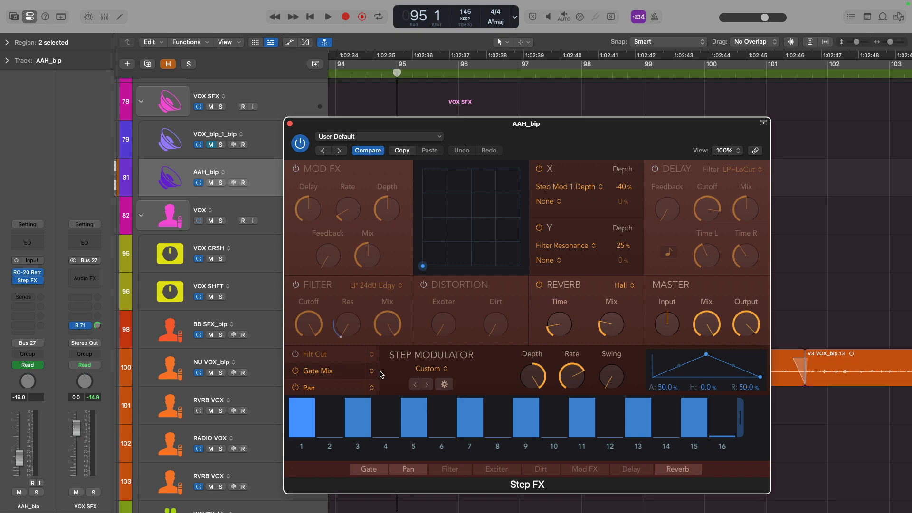
left_click(332, 388)
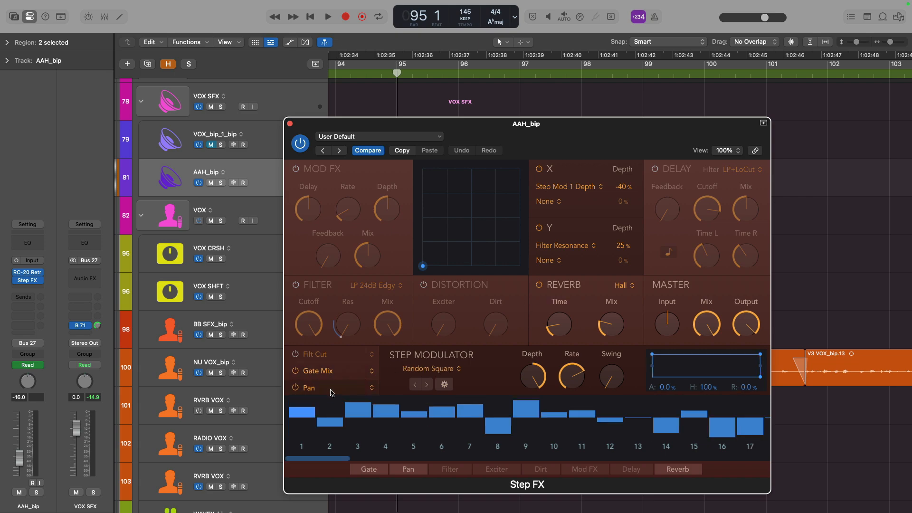
key("super+w")
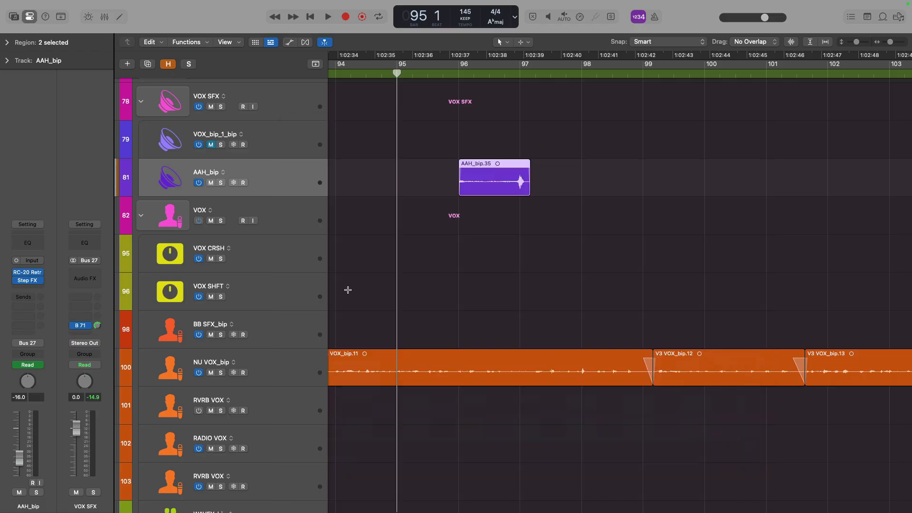
Solo the AAH_bip track and play its region around bar 96
key("space")
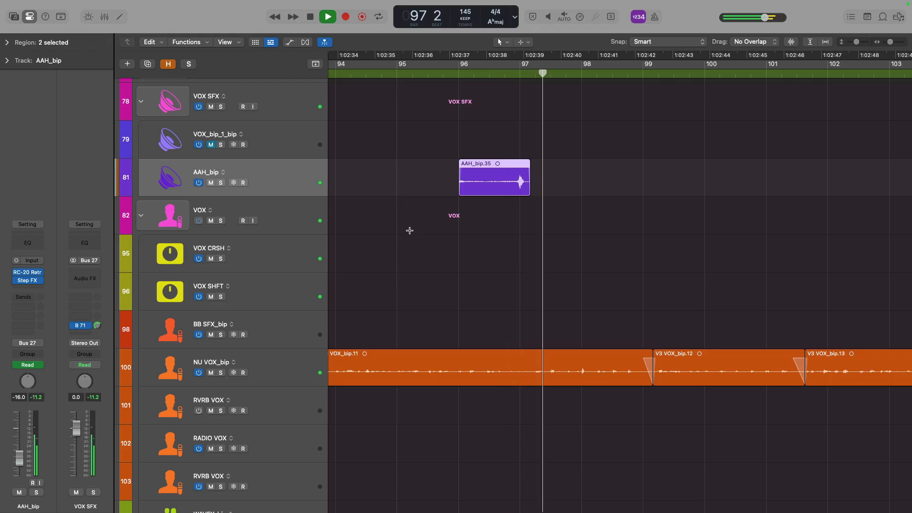
key("space")
key("v")
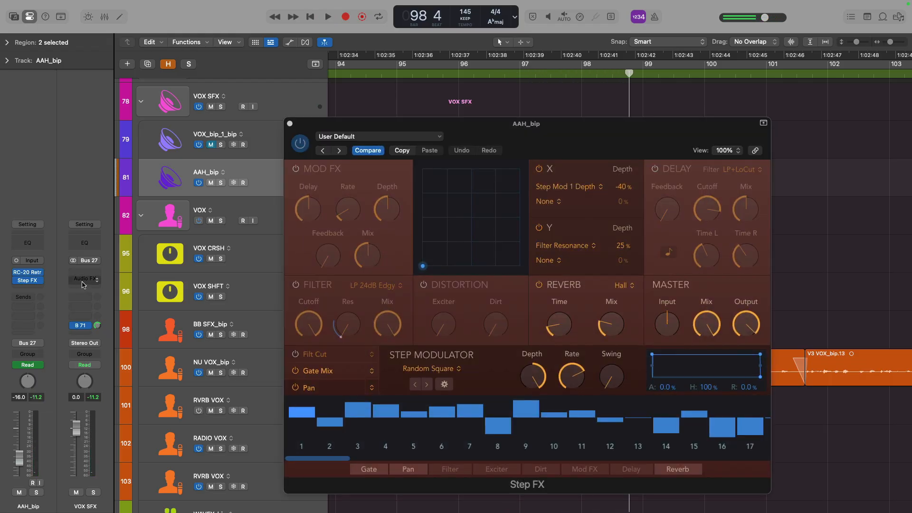
key("s")
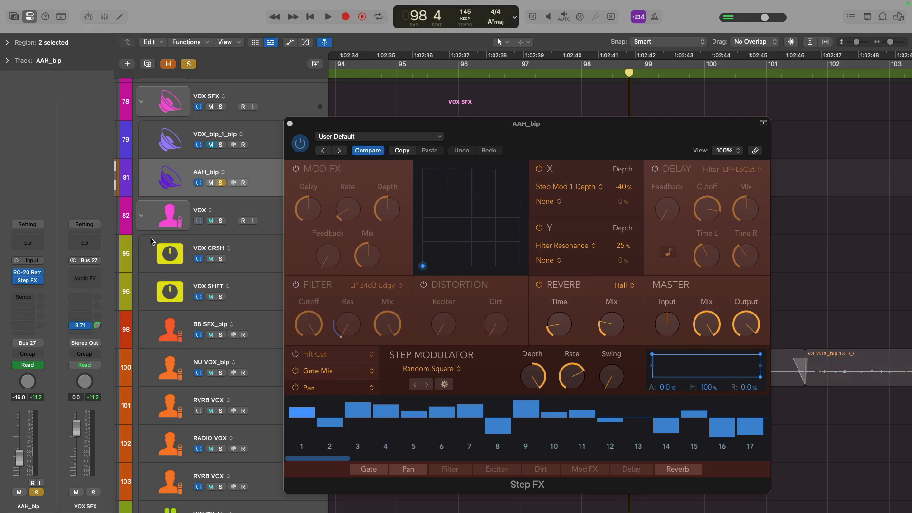
key("v")
key("space")
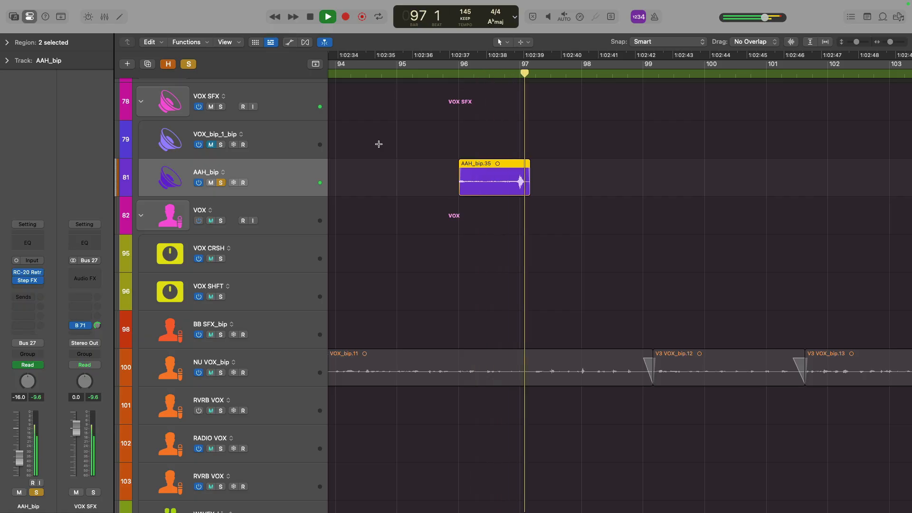
key("space")
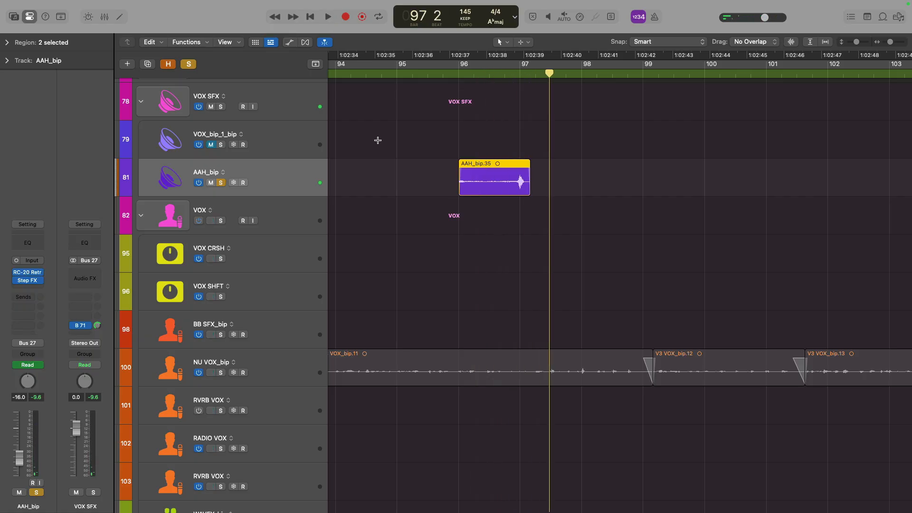
Set the playhead to bar 96 and play the AAH_bip region again
key("v")
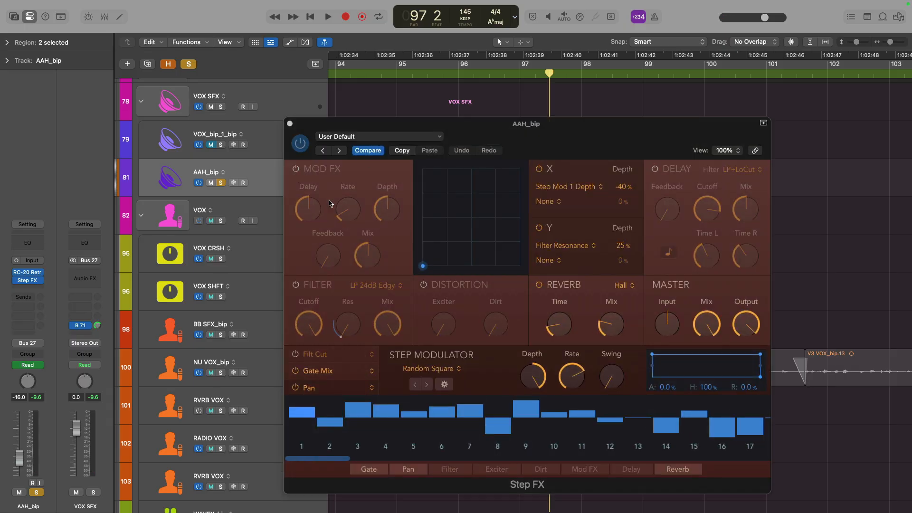
key("v")
left_click(458, 76)
key("space")
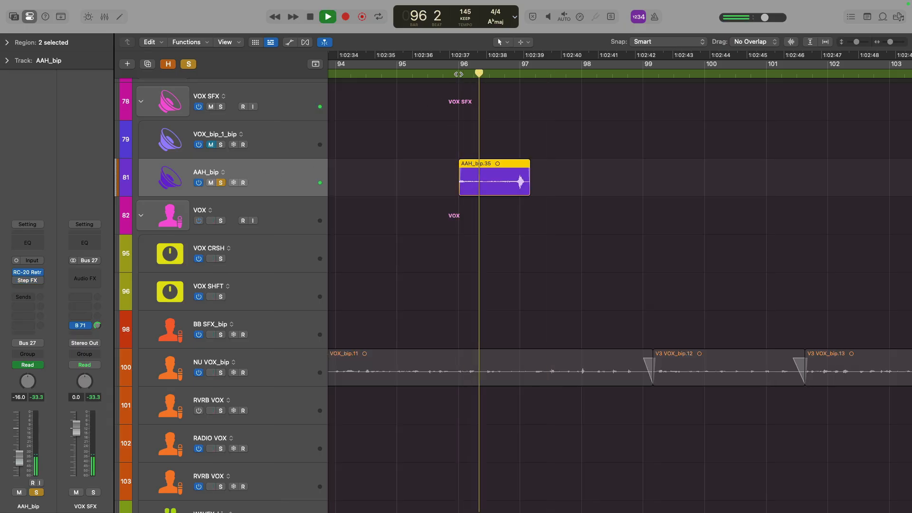
key("space")
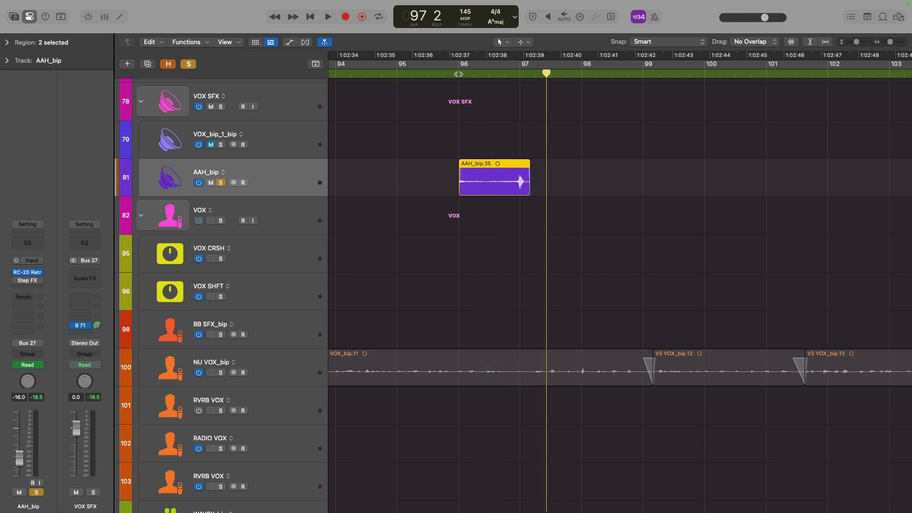
Disable the Gate Mix step modulation in Step FX and play the region
key("v")
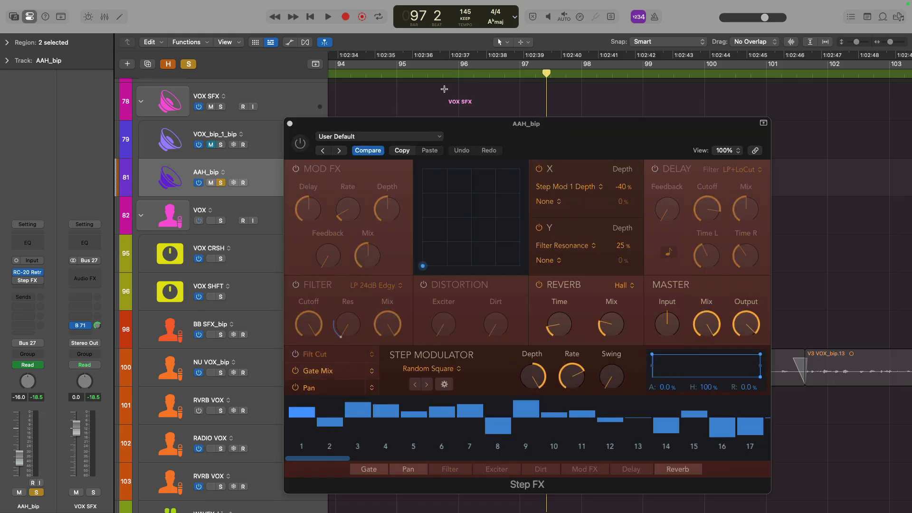
left_click(295, 371)
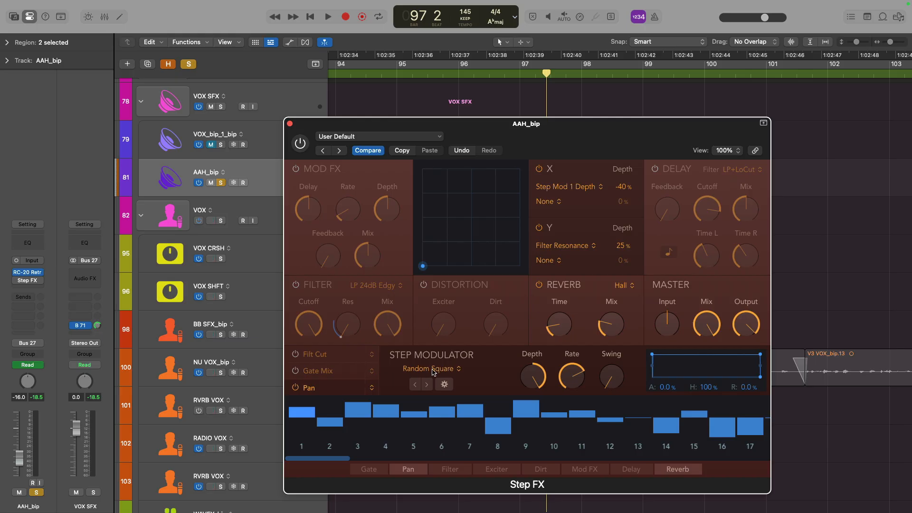
key("space")
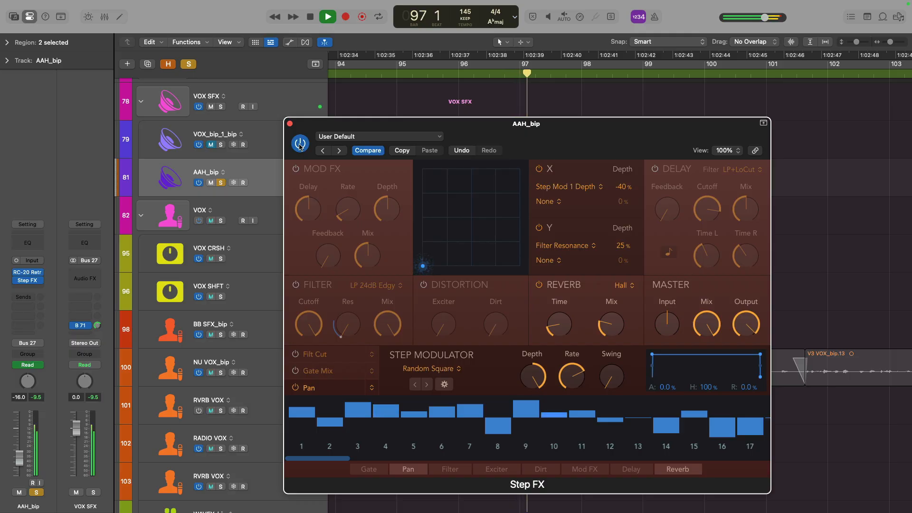
key("space")
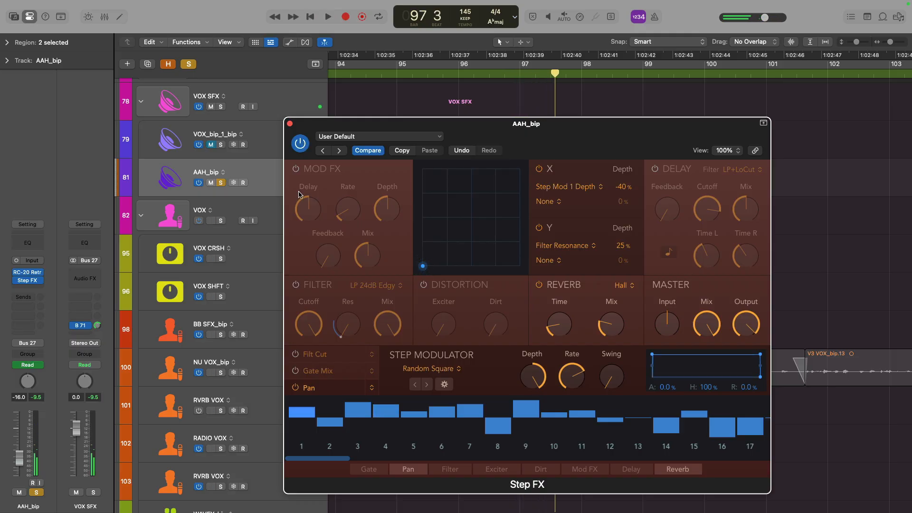
Re-enable the Gate Mix step modulation, play the region and close the Step FX window
left_click(307, 371)
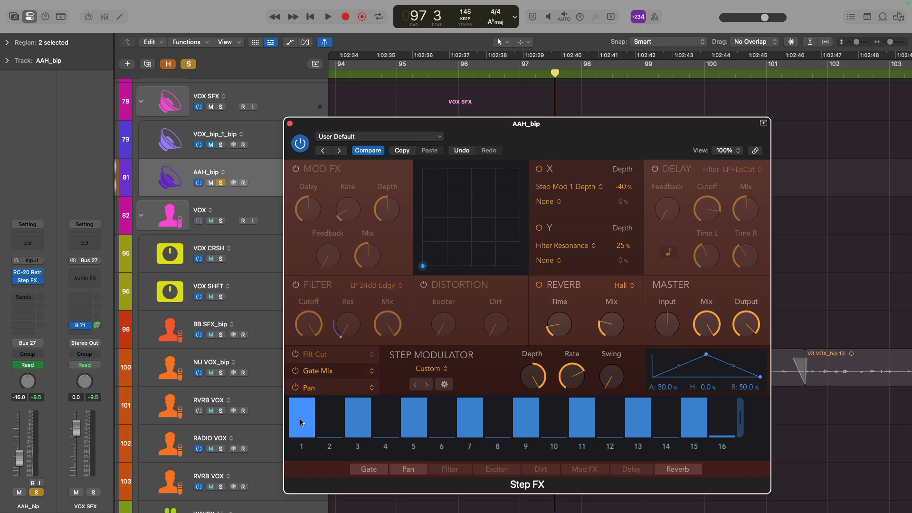
mouse_move(573, 378)
key("space")
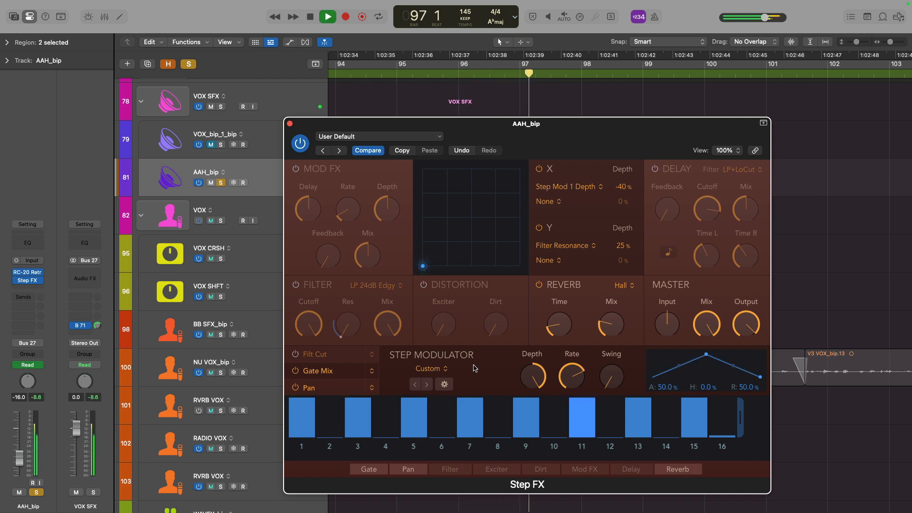
key("space")
left_click(290, 124)
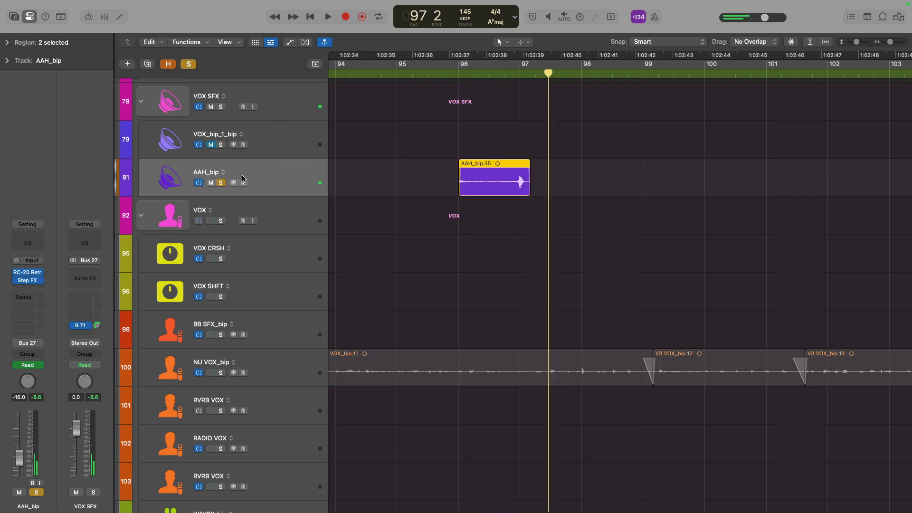
Unsolo the AAH_bip track and bypass its Step FX plug-in while playing the section
left_click(221, 183)
left_click(18, 281)
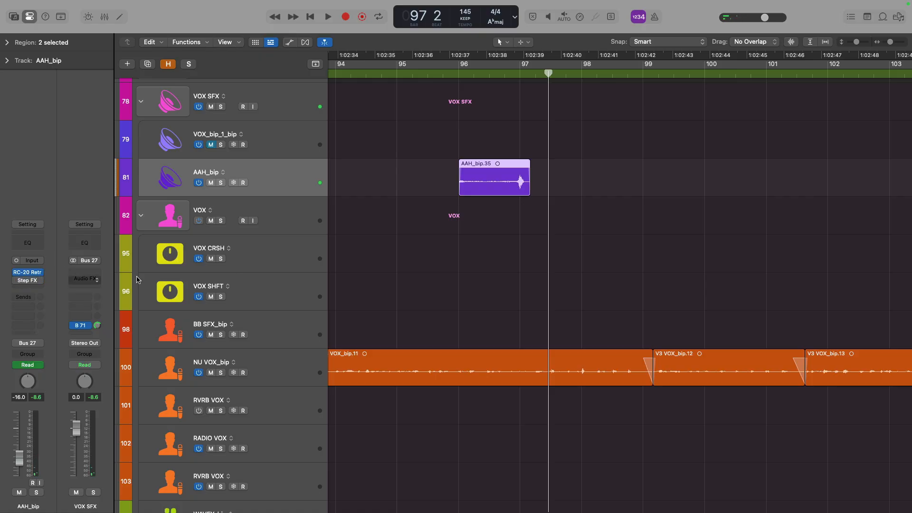
key("space")
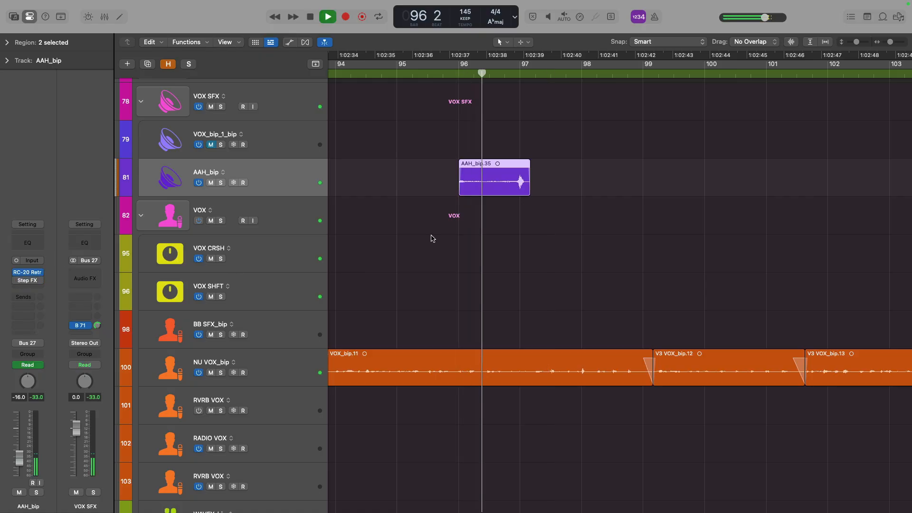
key("space")
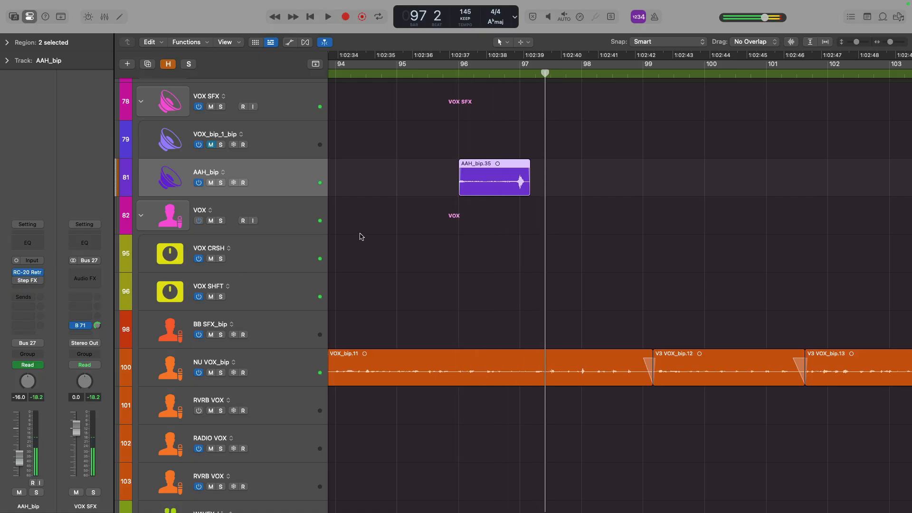
Re-enable the AAH_bip Step FX plug-in and play the section again
mouse_move(18, 283)
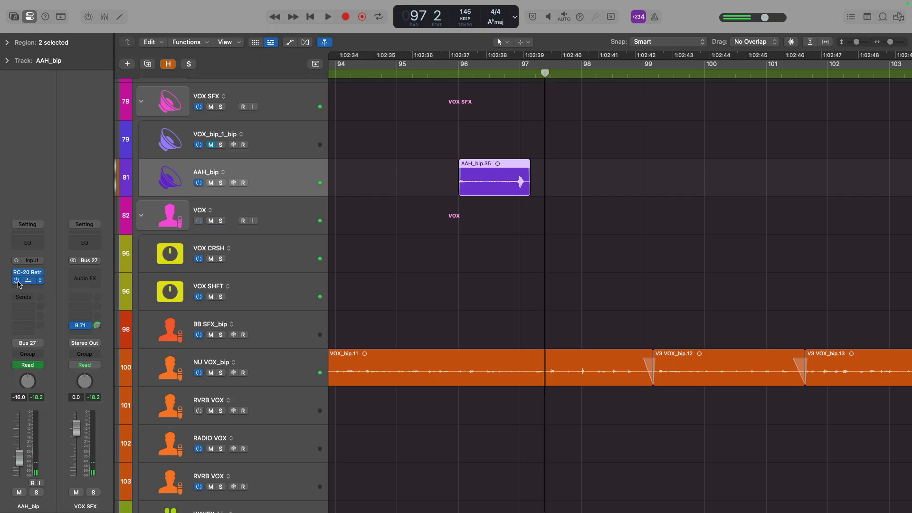
key("space")
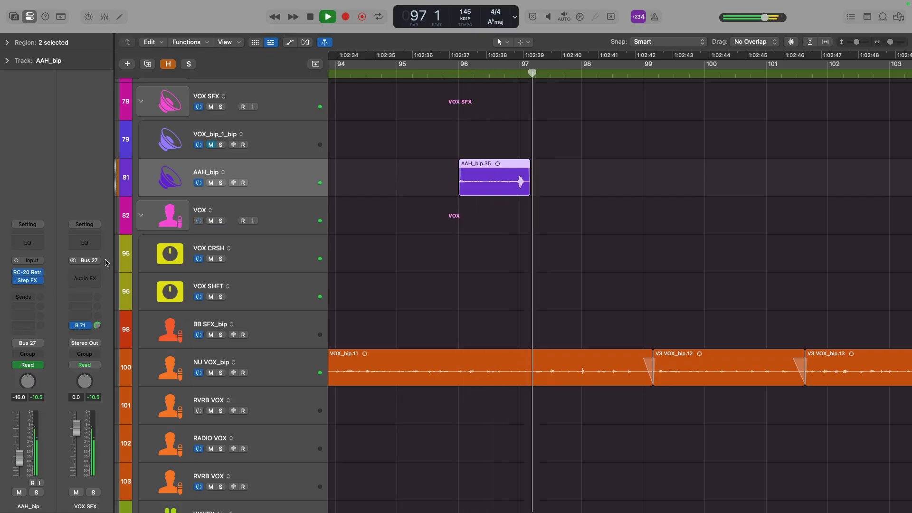
key("space")
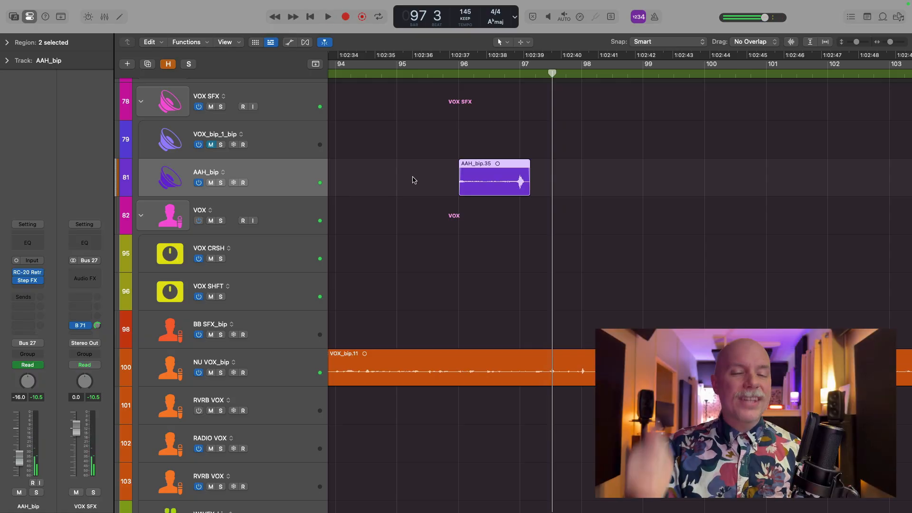